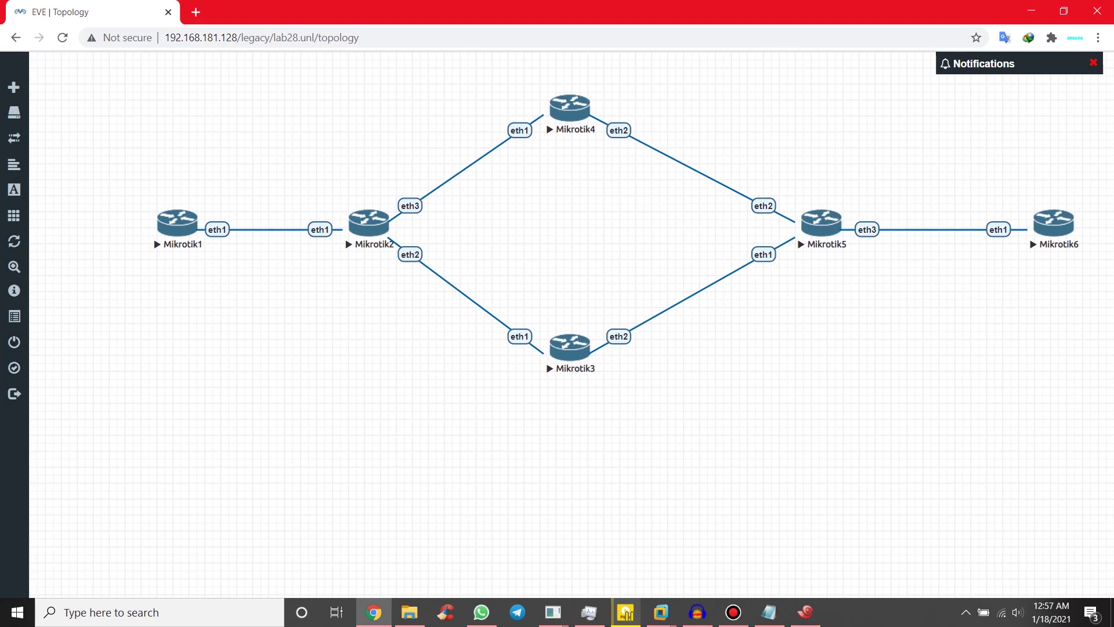
Step: Dismiss Chrome's caret-browsing prompt and bring up the Mikrotik2 console session in Xshell
click(812, 615)
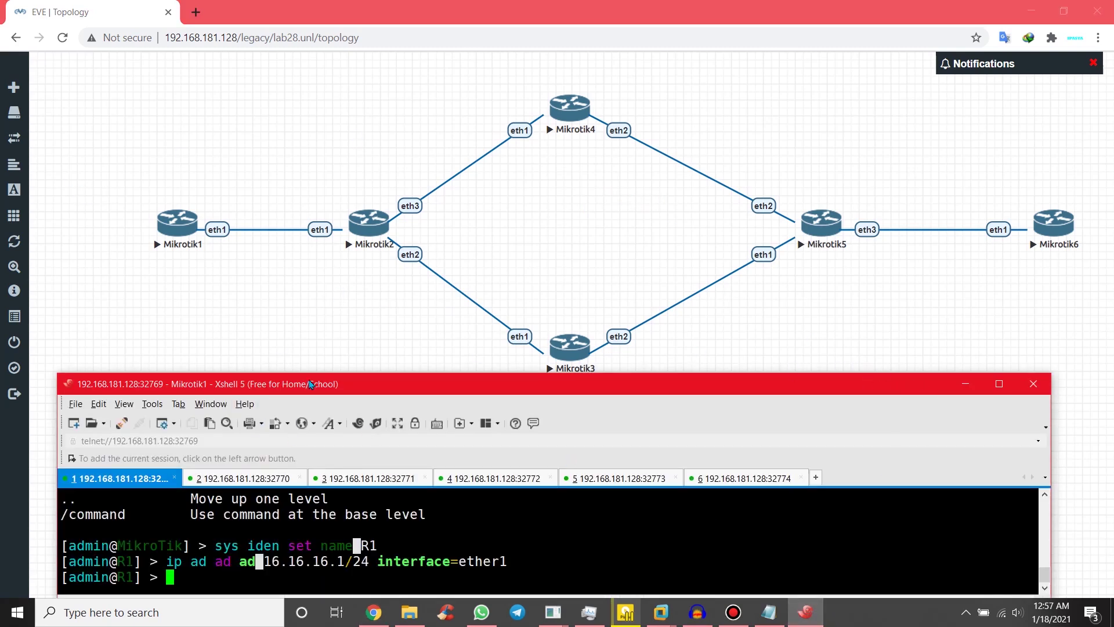
click(828, 314)
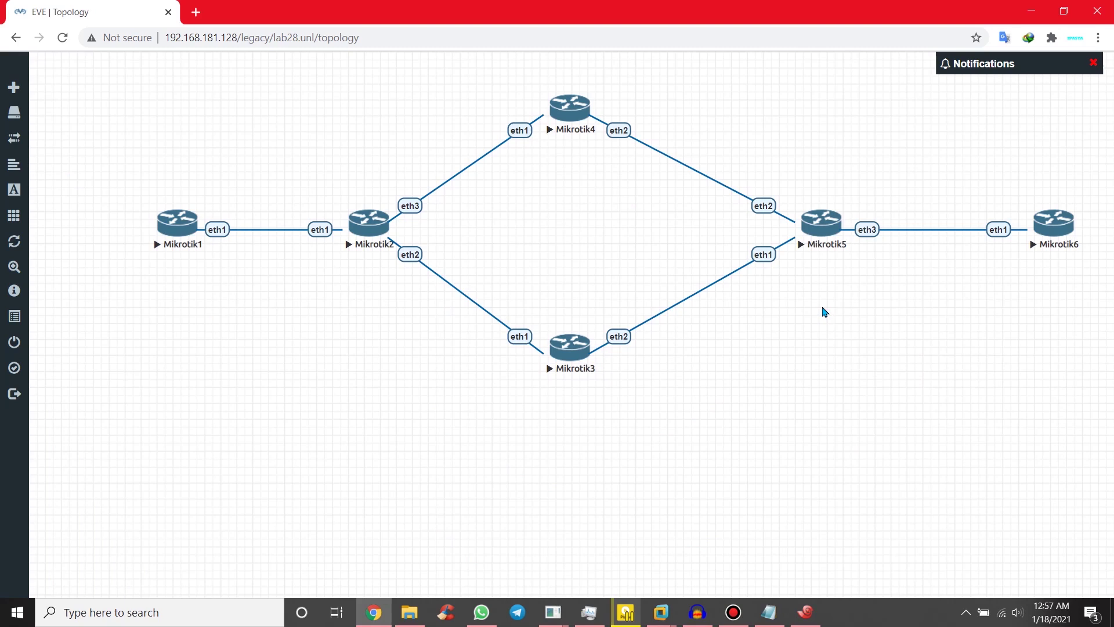
key(F7)
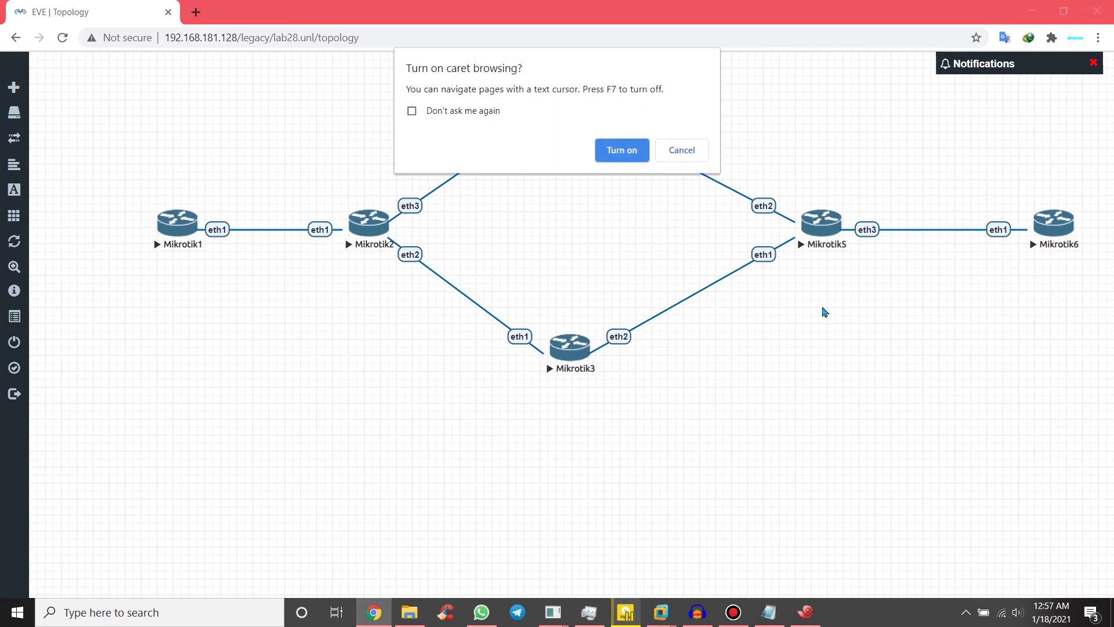
click(682, 151)
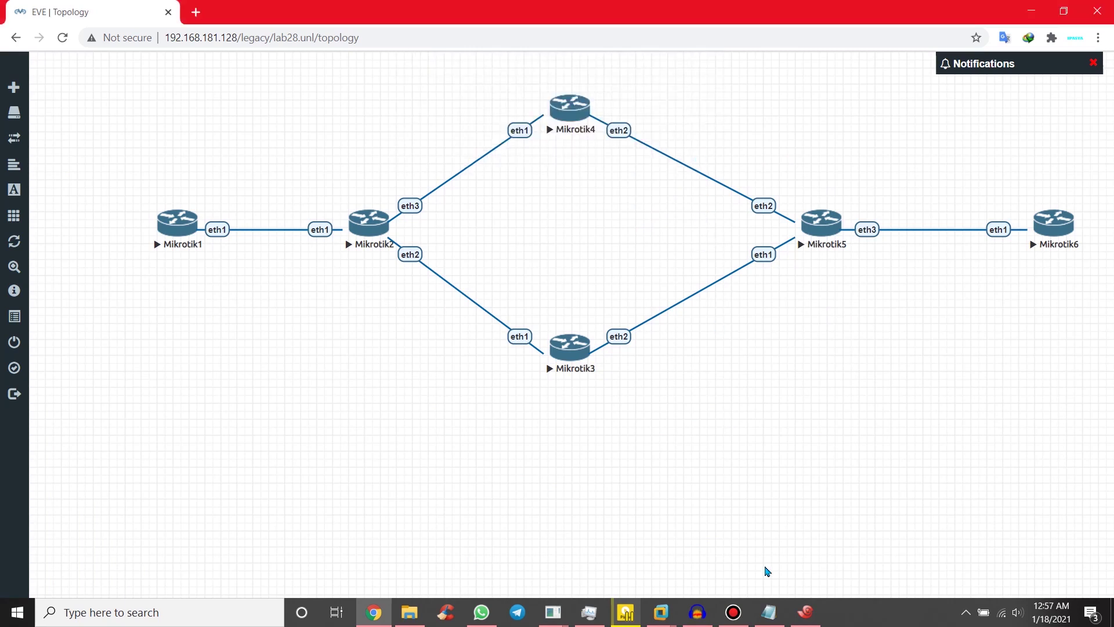
click(803, 613)
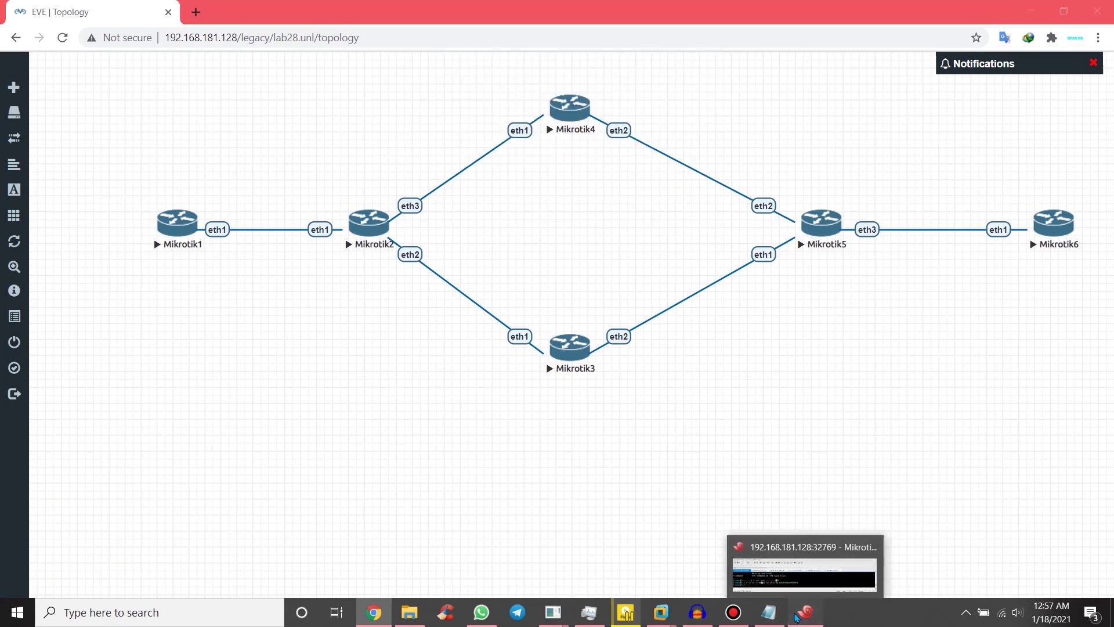
click(799, 312)
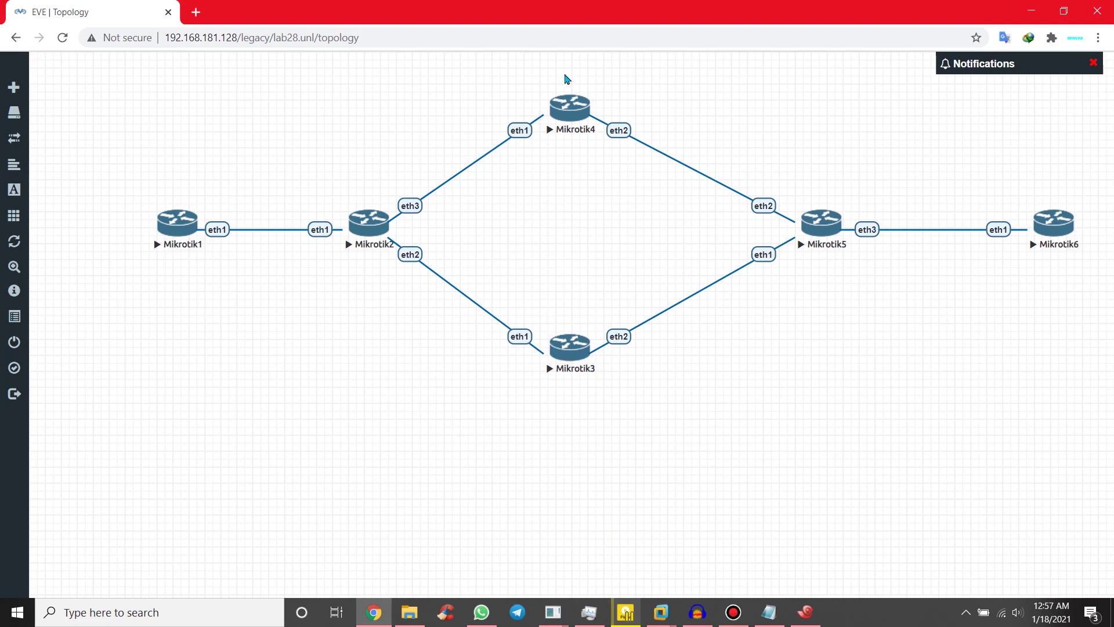
click(812, 613)
click(266, 478)
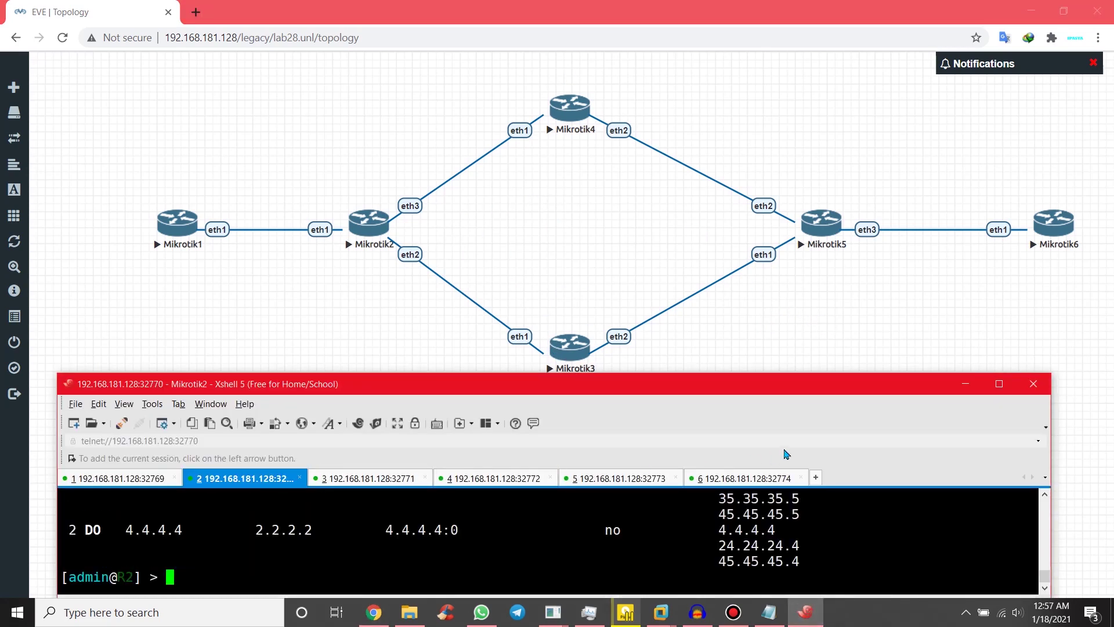
Step: Maximize Xshell and print R2's configuration with 'exp'
click(999, 384)
text(exp)
key(Return)
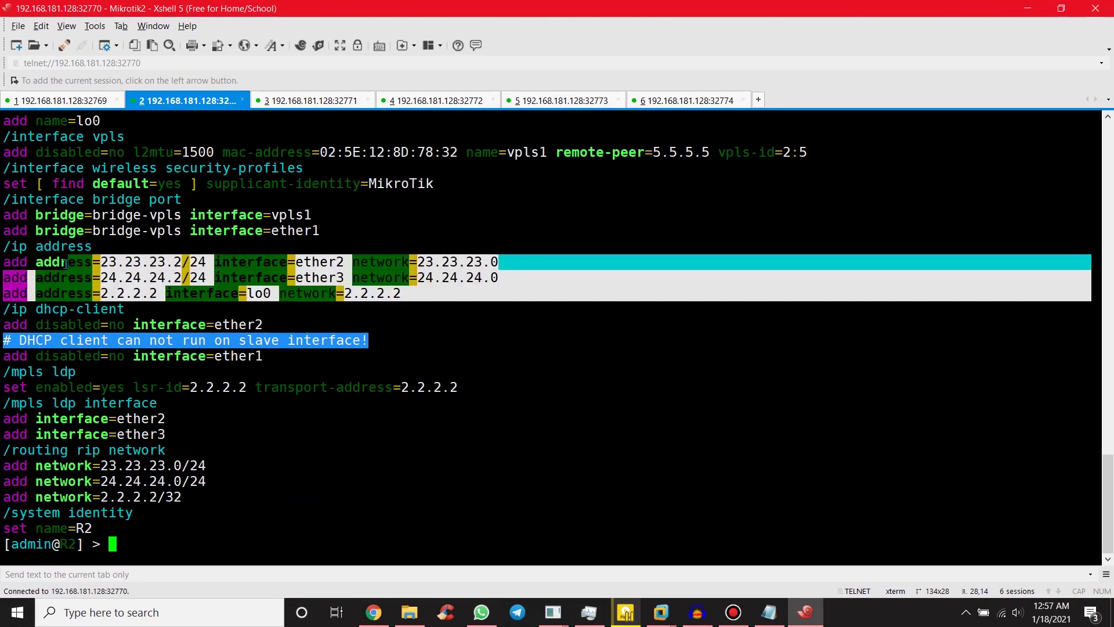
Step: Highlight R2's RIP network block, MPLS LDP settings and lsr-id, then return to the topology page
scroll(147, 203, up, 2)
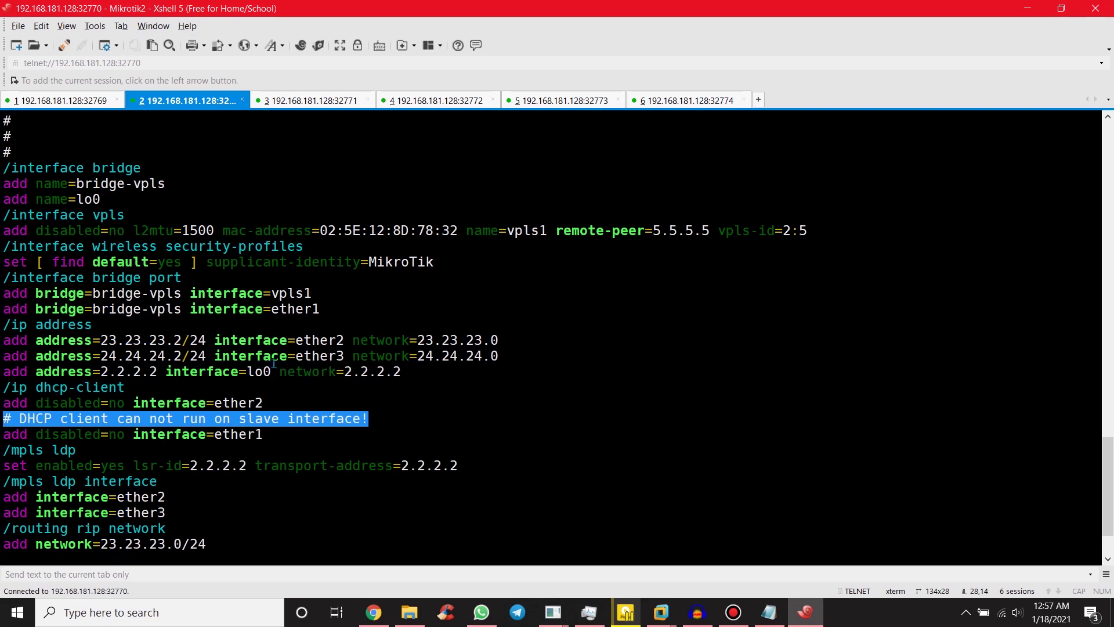
scroll(400, 365, up, 2)
scroll(405, 358, down, 2)
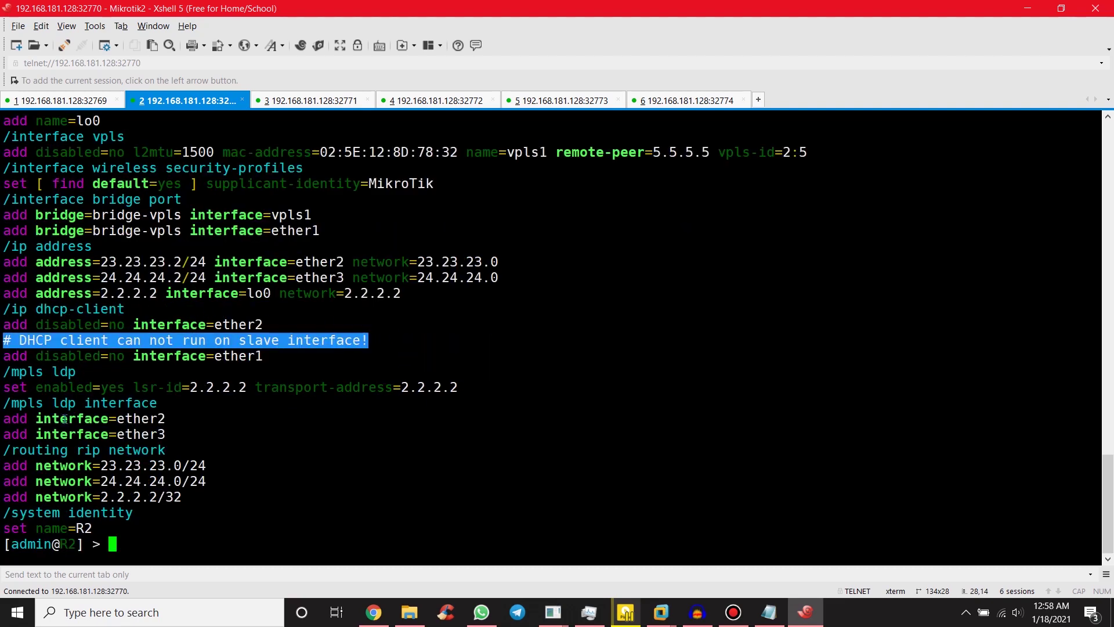
drag(3, 450, 214, 496)
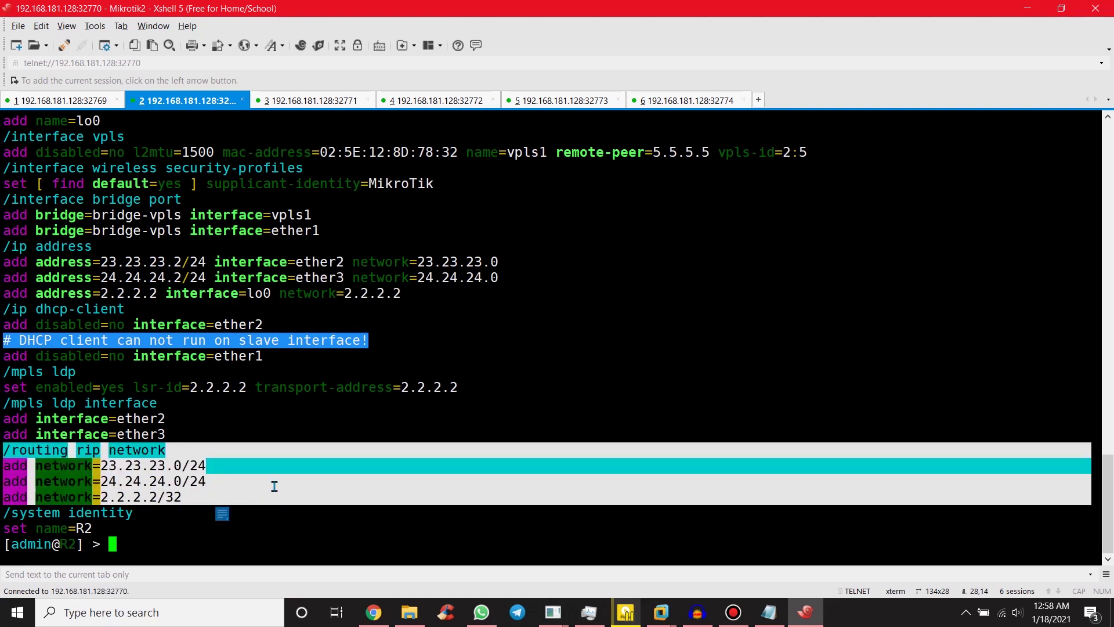
drag(2, 371, 246, 387)
click(143, 401)
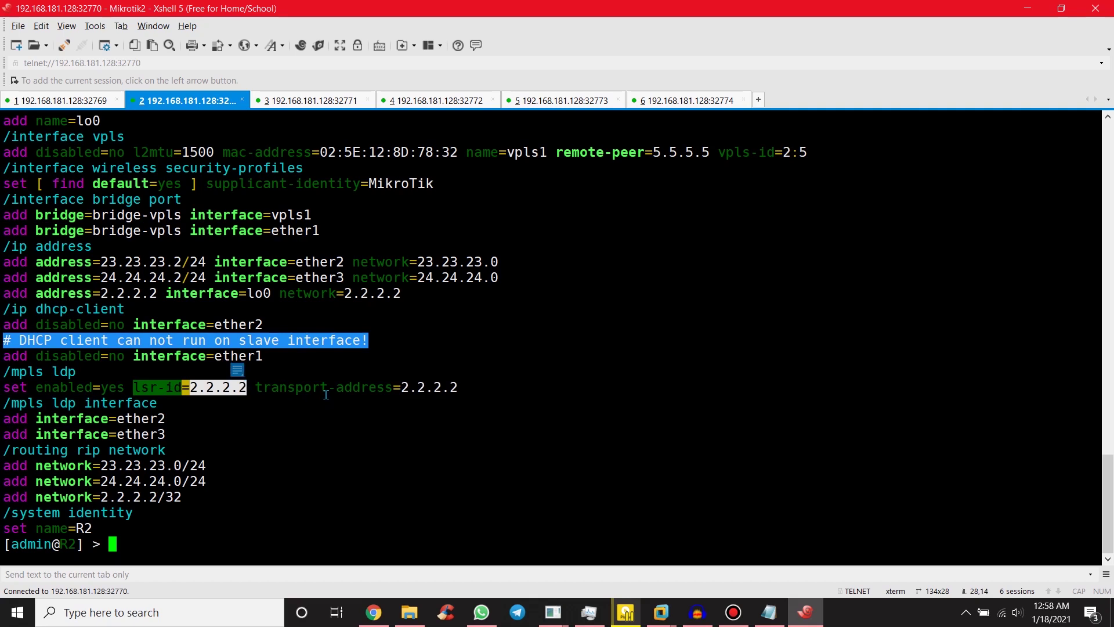
click(351, 394)
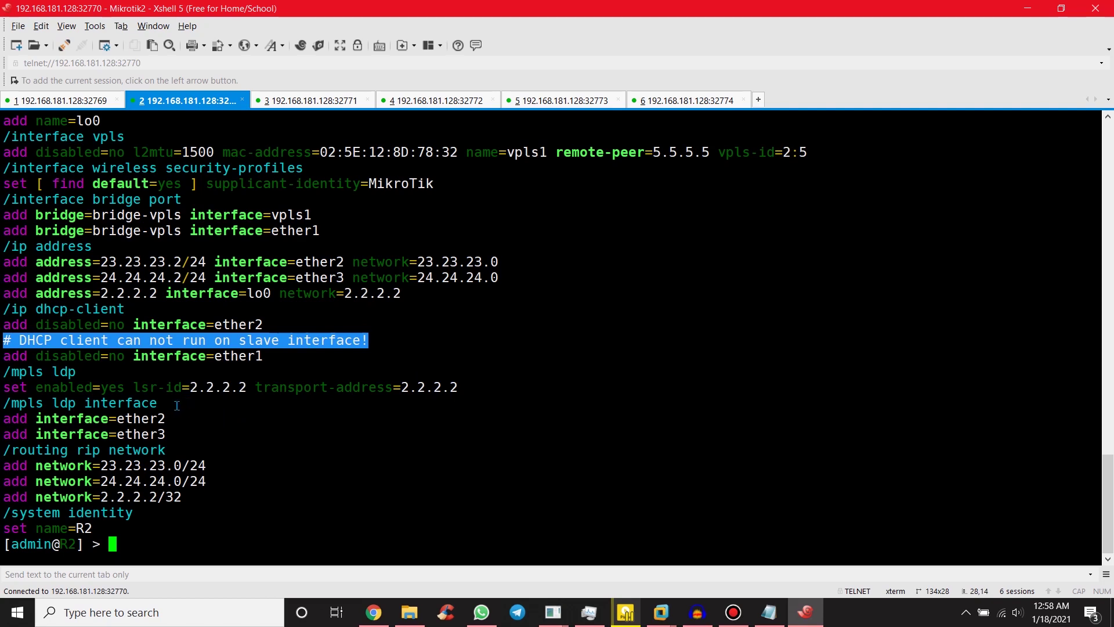
key(alt+Tab)
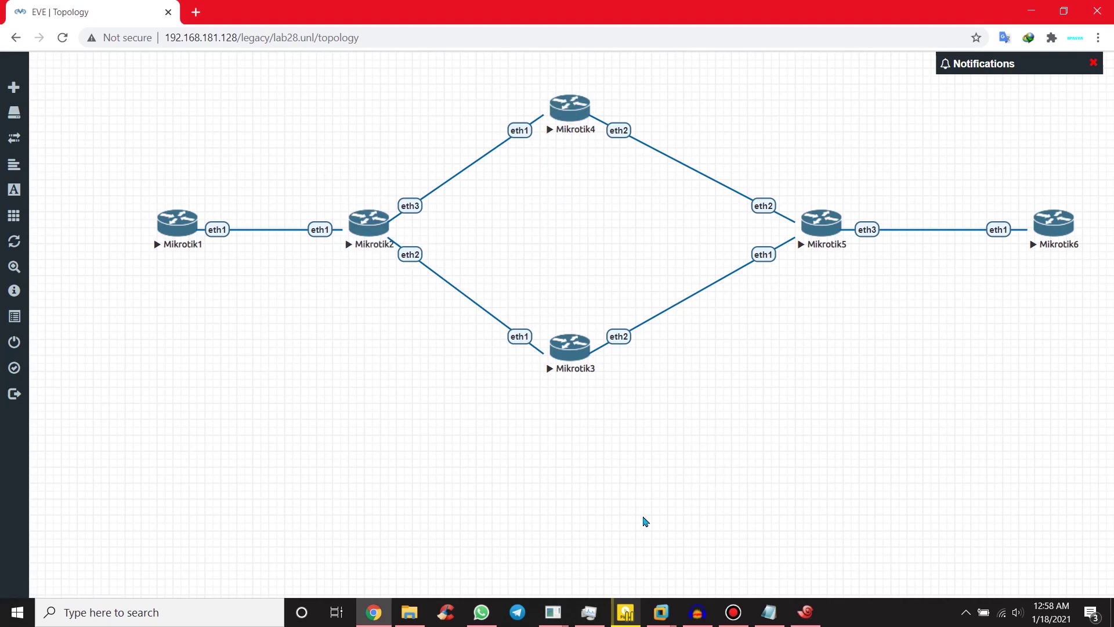
Step: Restore the Xshell window and highlight ether2 in the router output
click(803, 612)
double_click(151, 414)
right_click(153, 432)
click(175, 447)
scroll(215, 289, up, 7)
scroll(215, 288, down, 7)
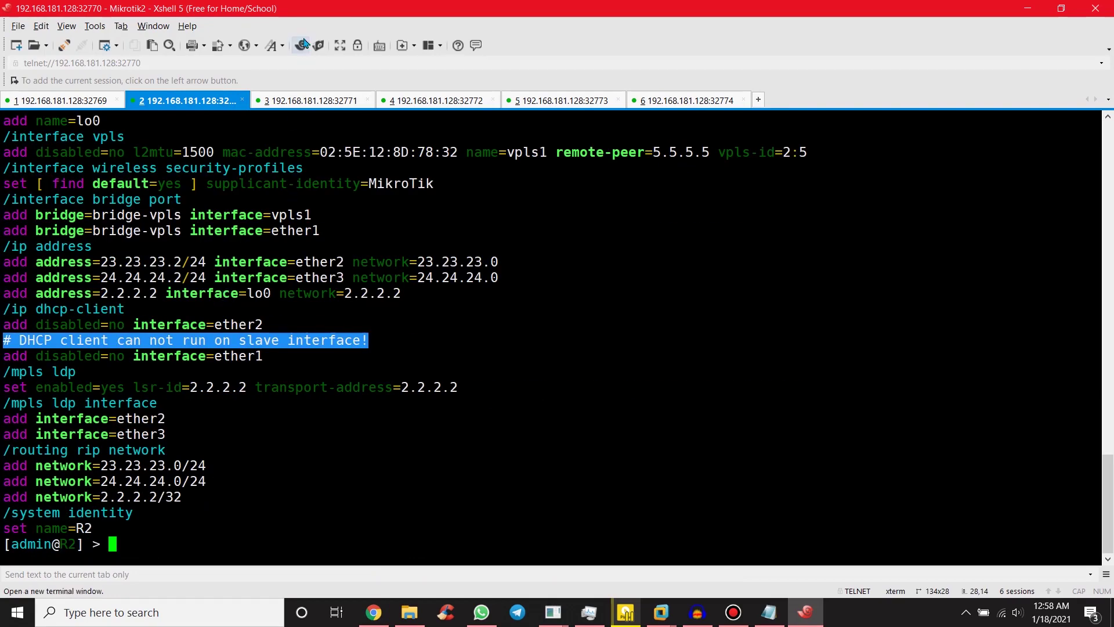
Step: Export R3's configuration and highlight its loopback bridge, three IP addresses, RIP networks and LDP settings
click(314, 102)
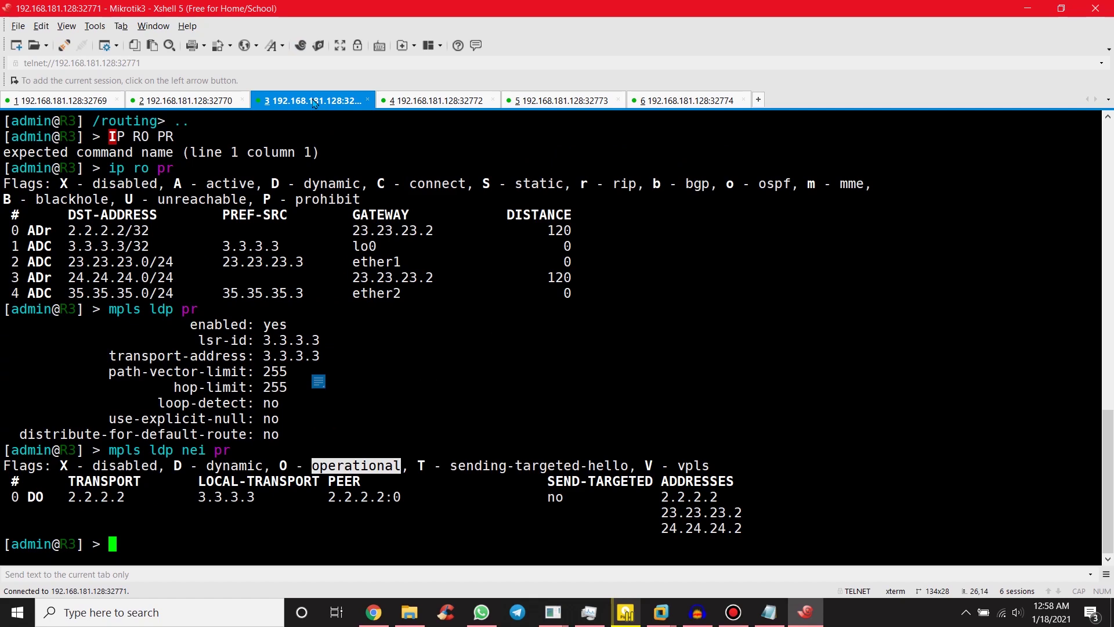
text(exp)
key(Return)
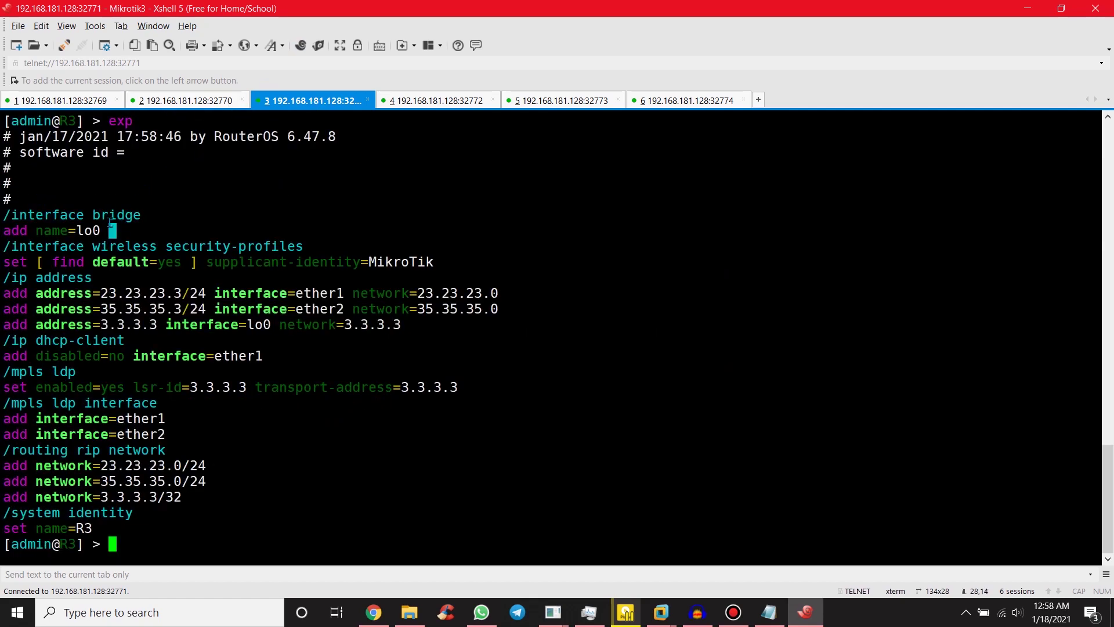
drag(113, 233, 3, 212)
drag(405, 325, 19, 277)
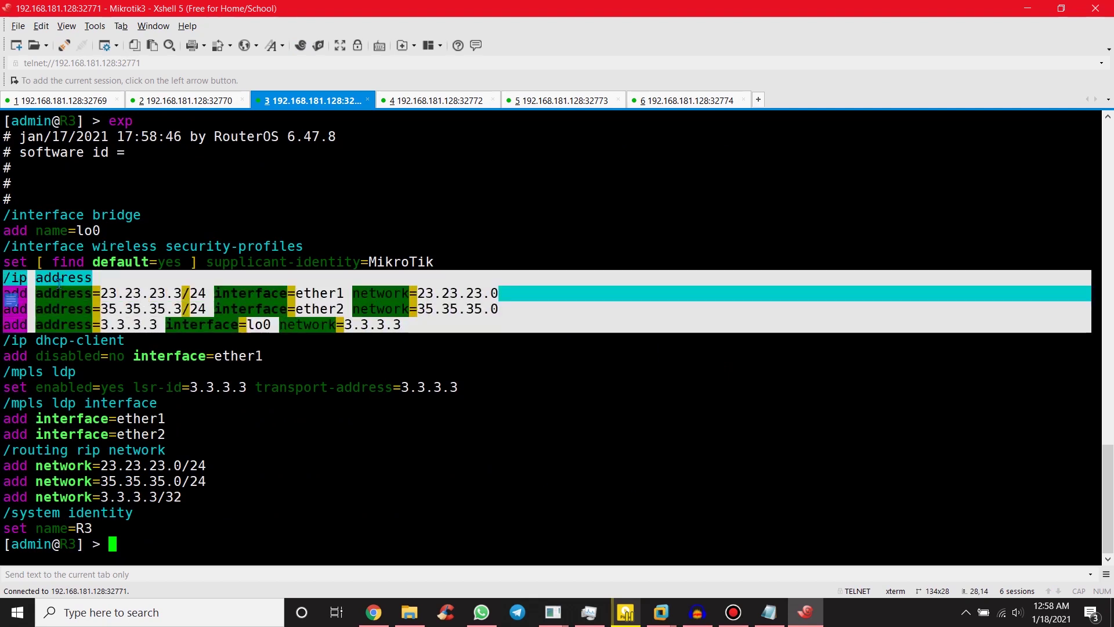
click(207, 404)
drag(181, 496, 46, 456)
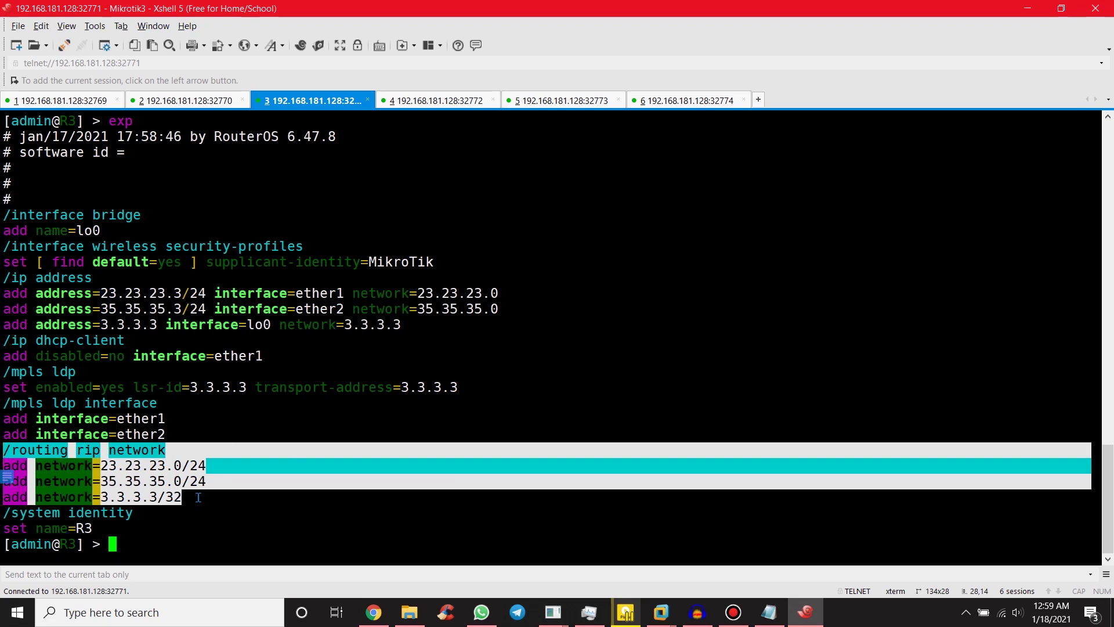
click(44, 398)
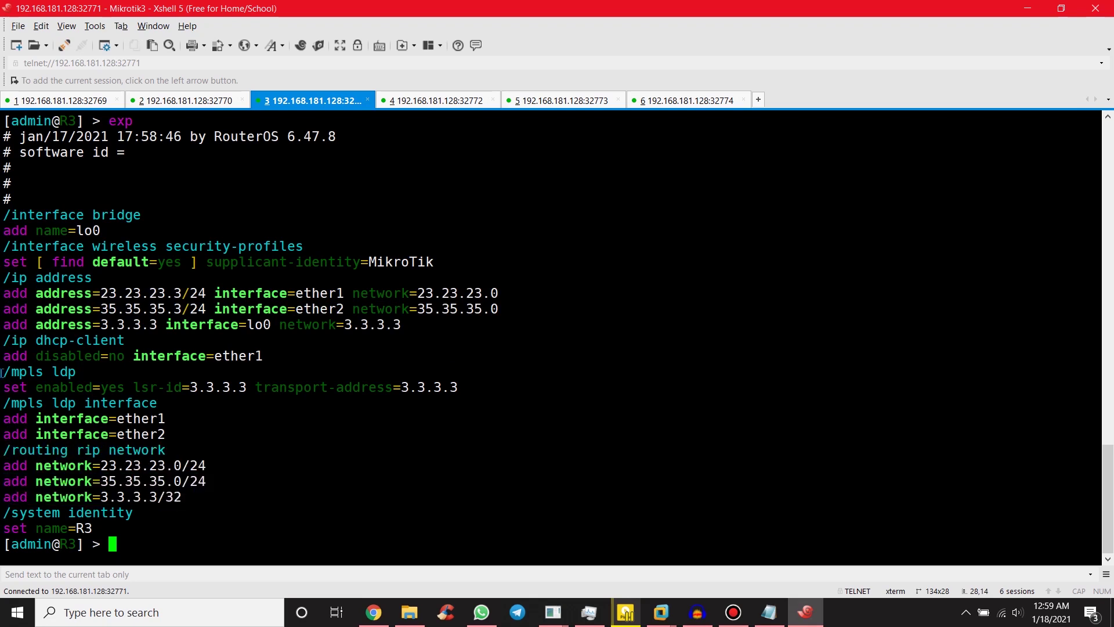
drag(3, 373, 124, 387)
click(132, 388)
Step: Check the topology, highlight R3's LDP interface lines, then bring up the Mikrotik4 session
click(1026, 9)
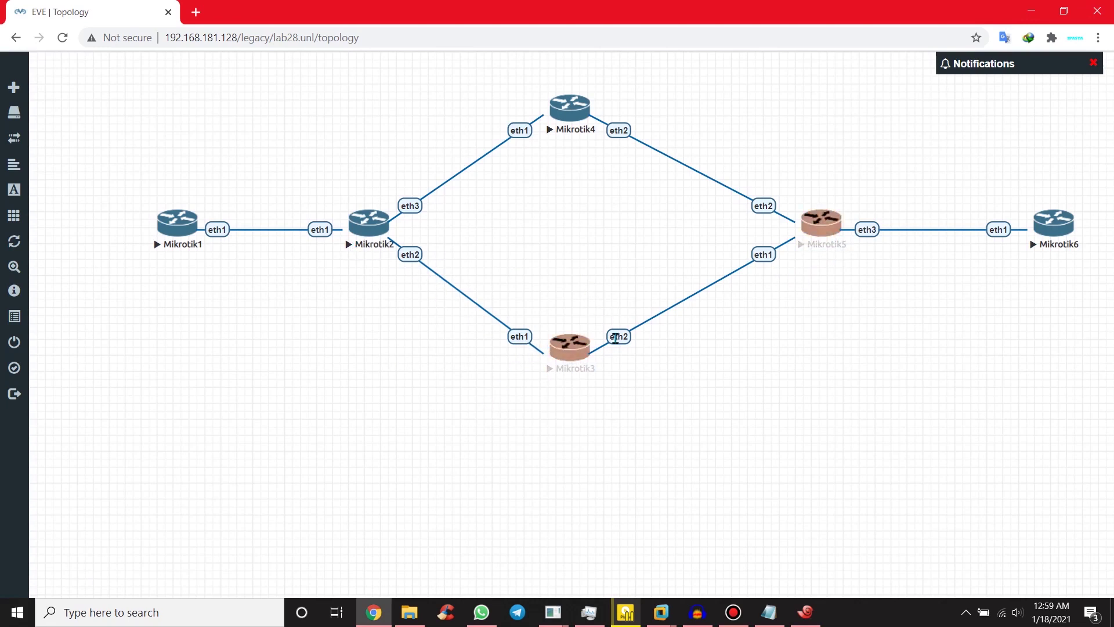
click(805, 612)
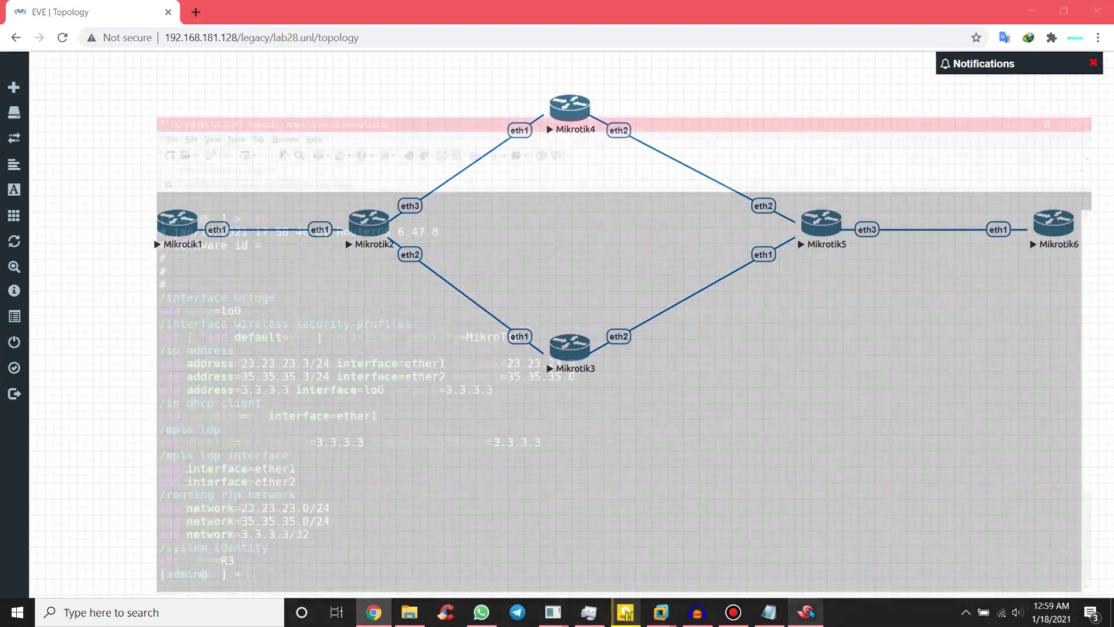
drag(176, 441, 282, 407)
click(282, 407)
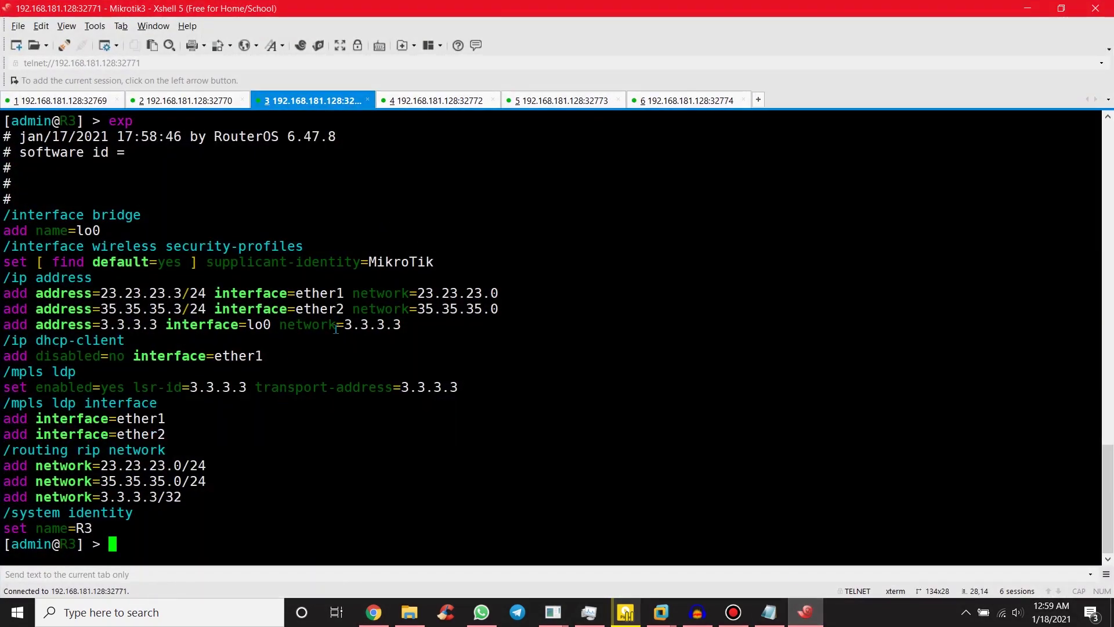
click(415, 99)
click(1026, 8)
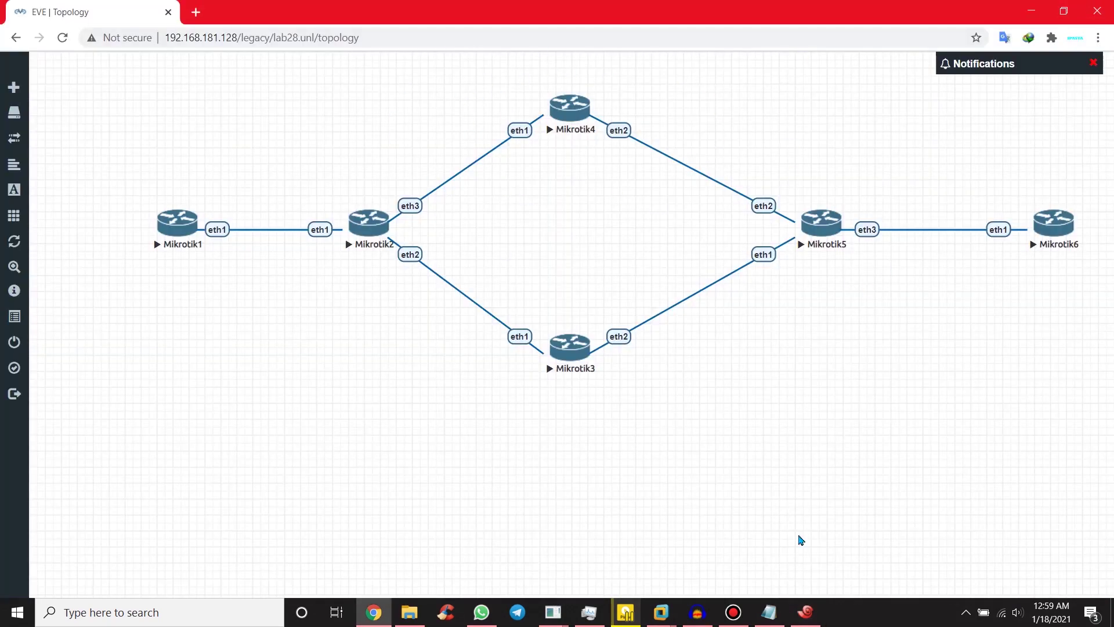
click(806, 613)
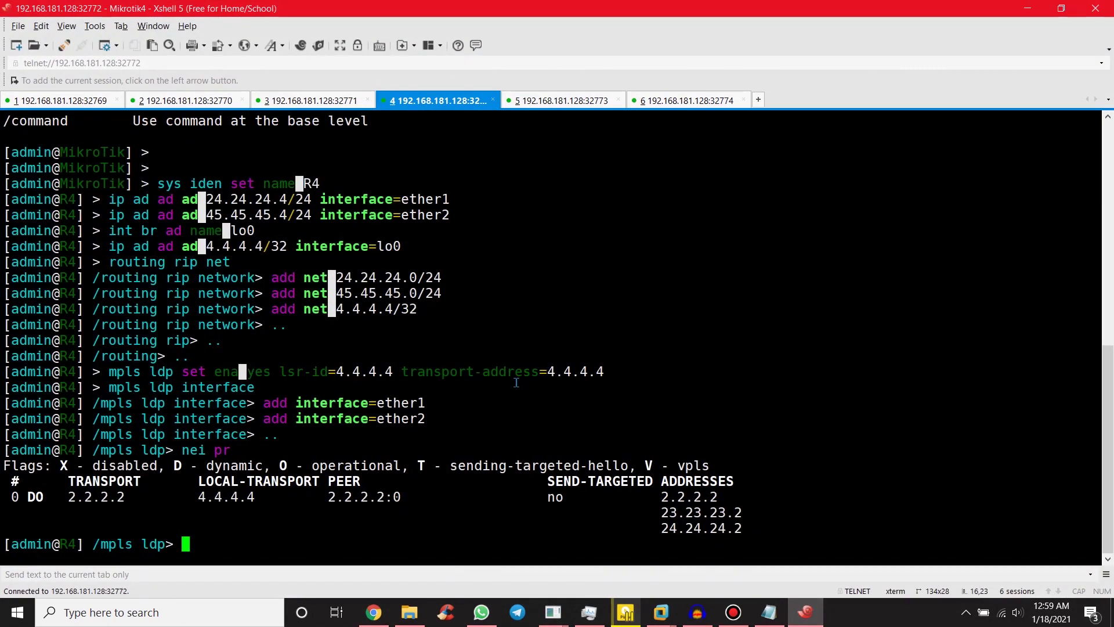
Step: Go up from the LDP level to R4's root menu and print its configuration export
text(..)
key(Return)
text(..)
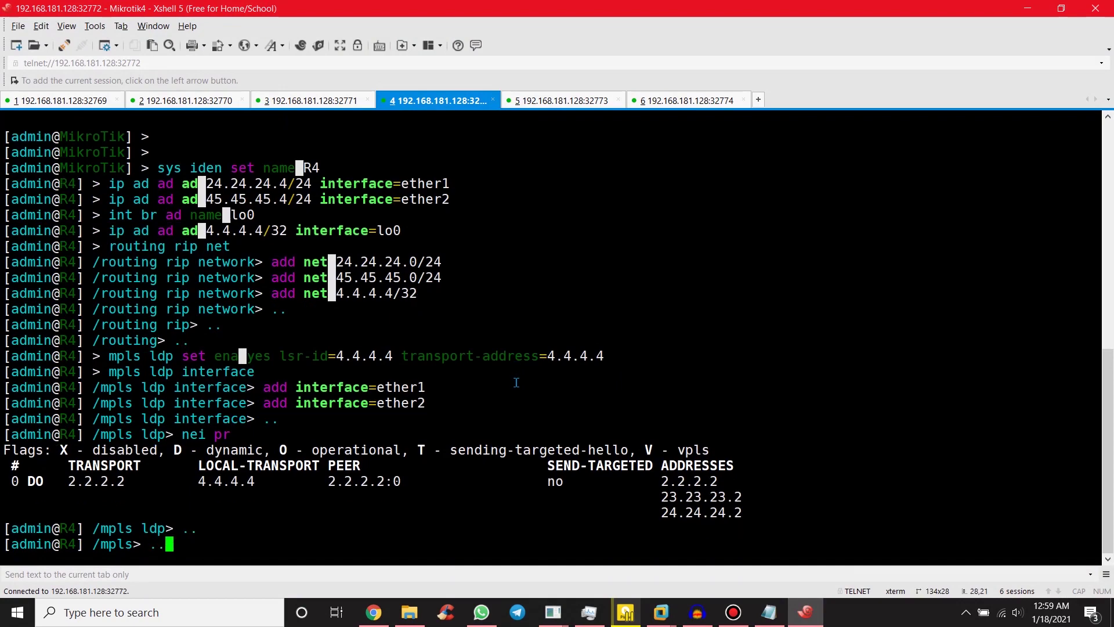
key(Return)
text(exp)
key(Return)
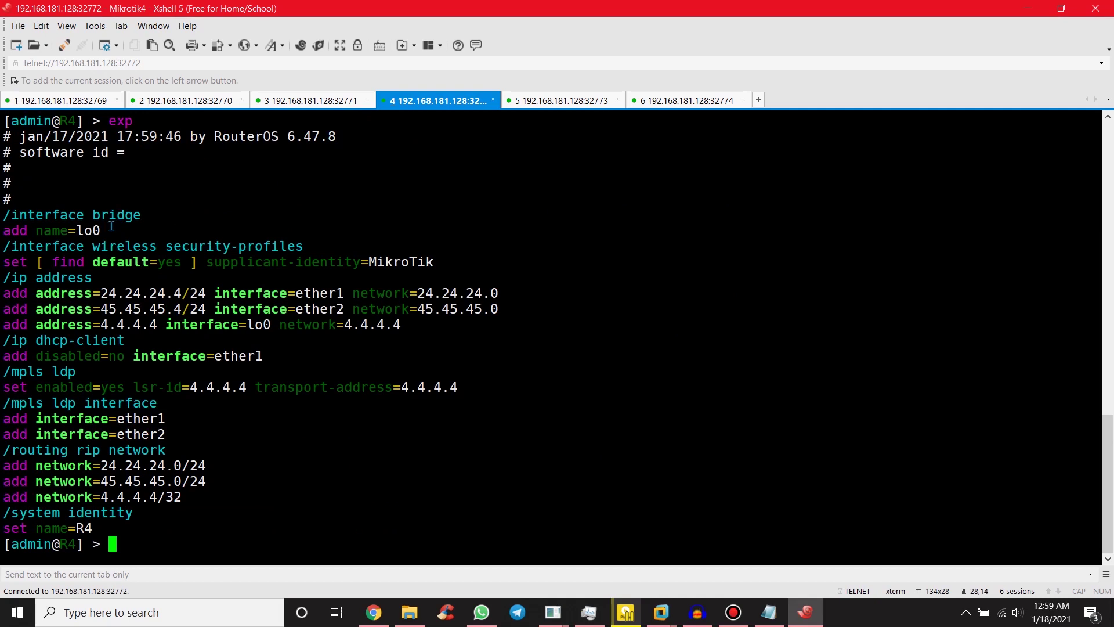
Step: Highlight R4's lo0 bridge, three IP addresses, RIP networks, LDP settings and interfaces, and identity R4
drag(107, 230, 3, 212)
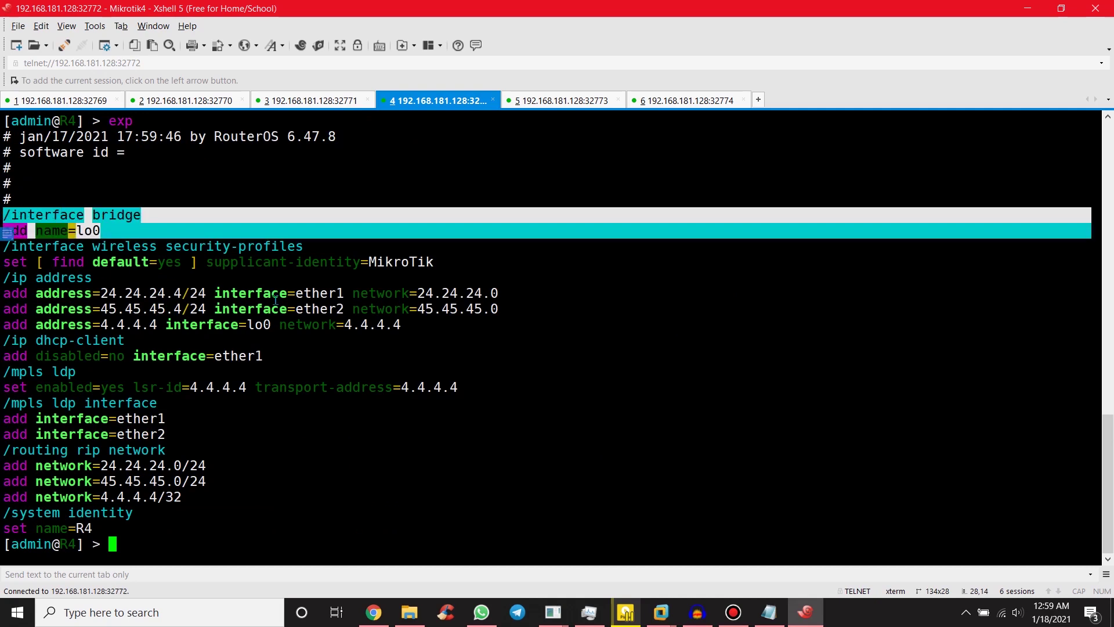
drag(4, 278, 413, 324)
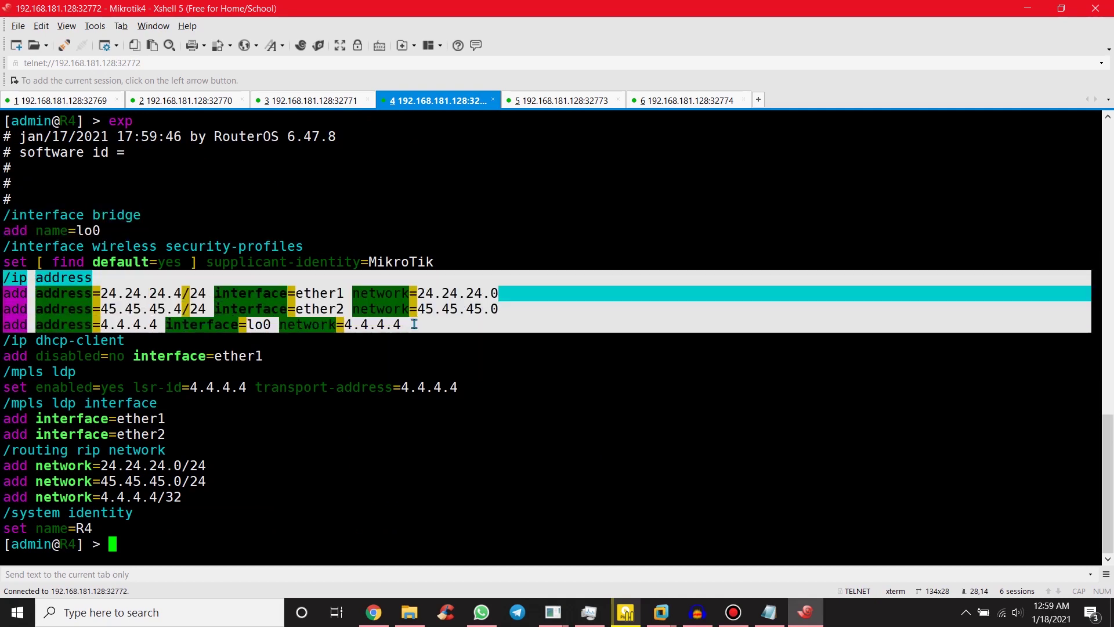
drag(3, 450, 222, 499)
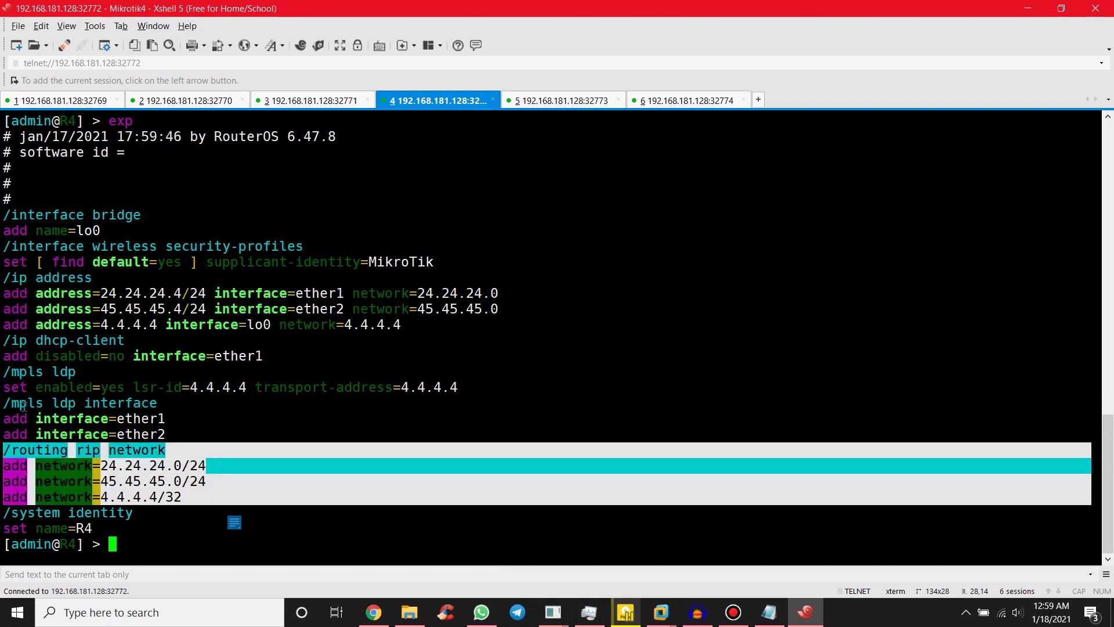
drag(3, 372, 493, 391)
drag(3, 403, 196, 435)
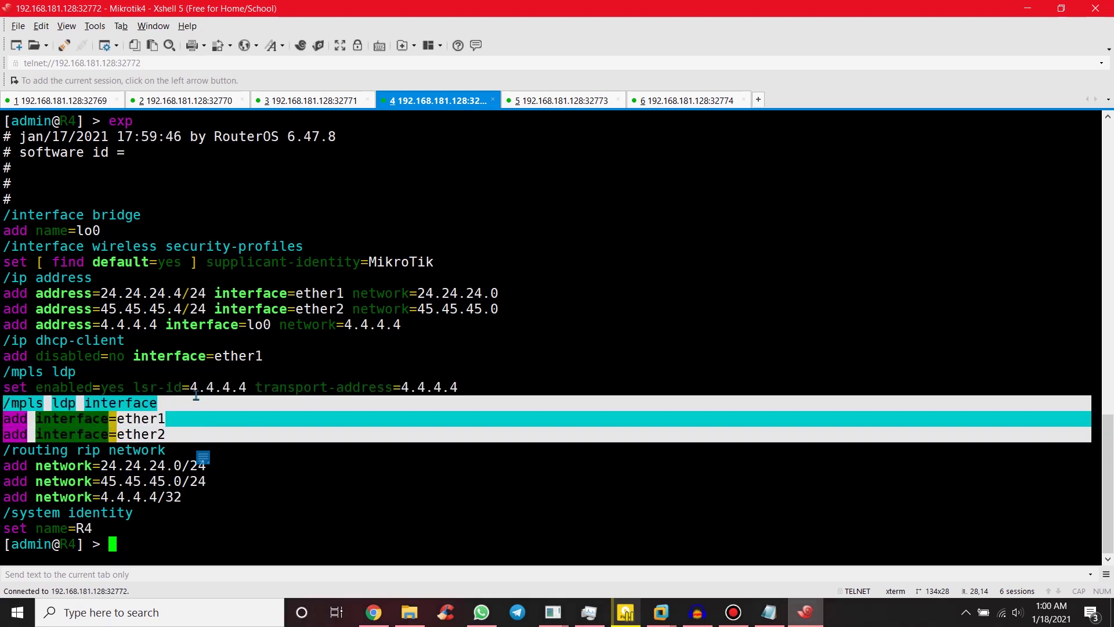
click(134, 417)
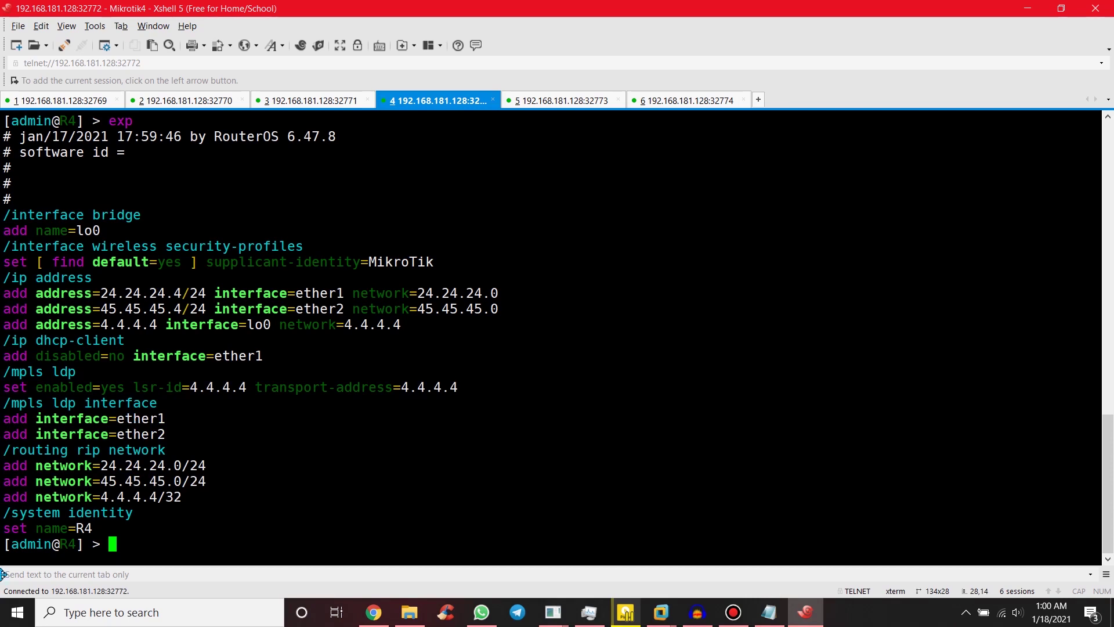
drag(110, 525, 3, 512)
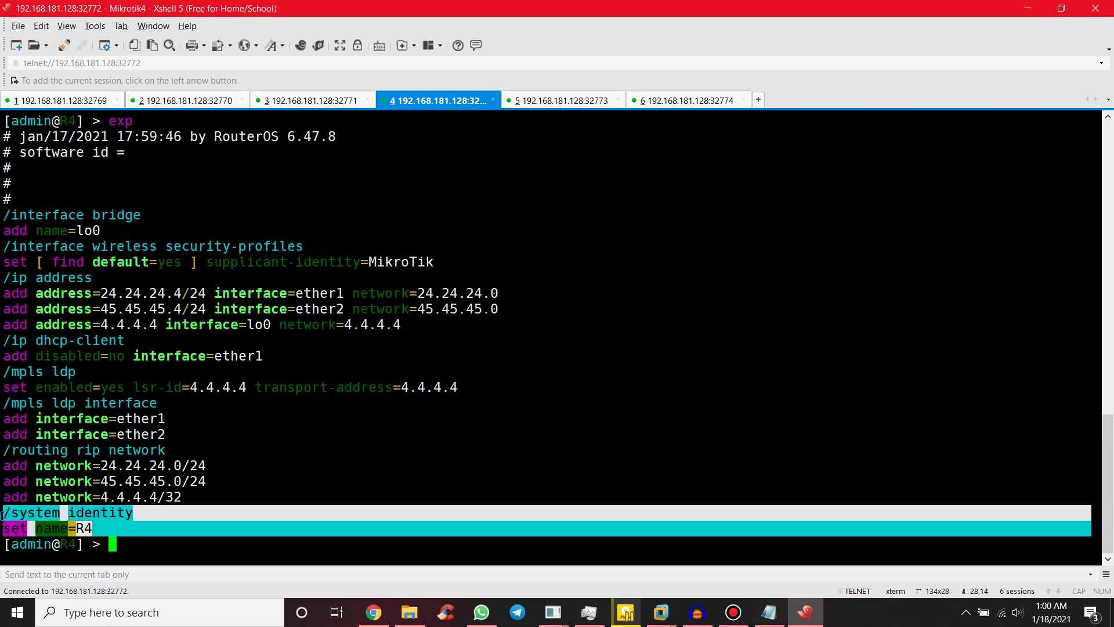
click(232, 493)
Step: Log in to R5 as admin and print its configuration export
click(548, 104)
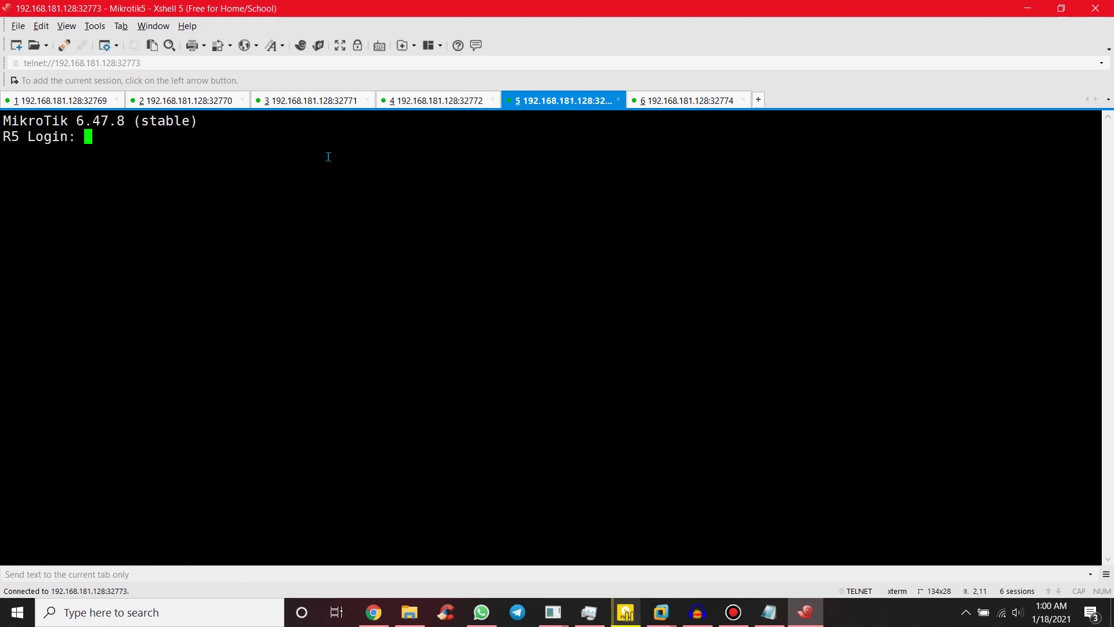
text(admin)
key(Return)
key(Return)
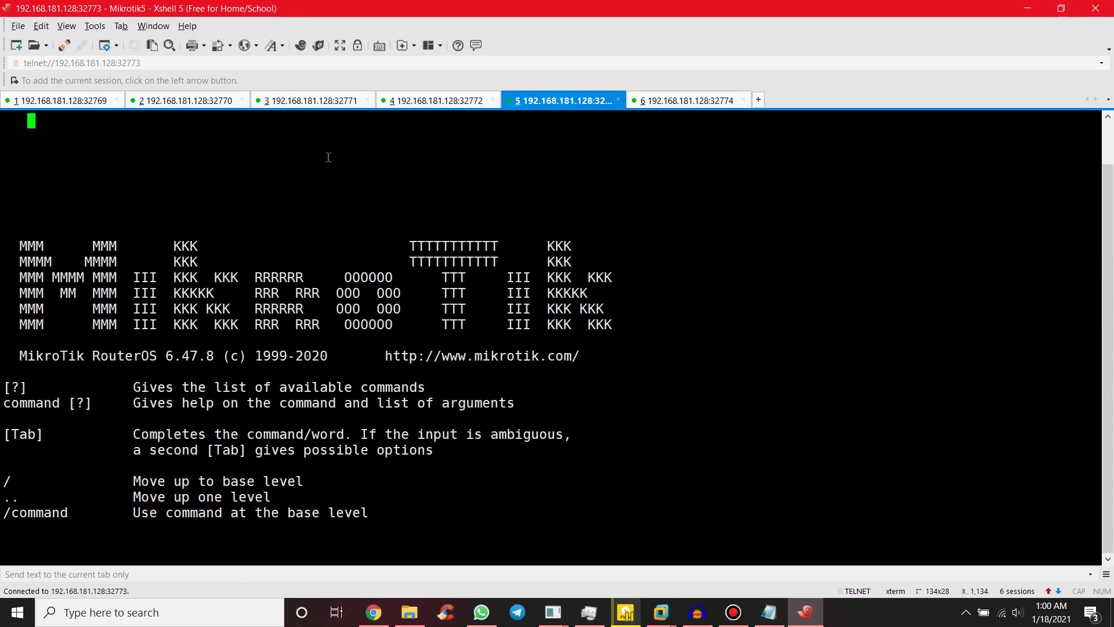
text(exp)
key(Return)
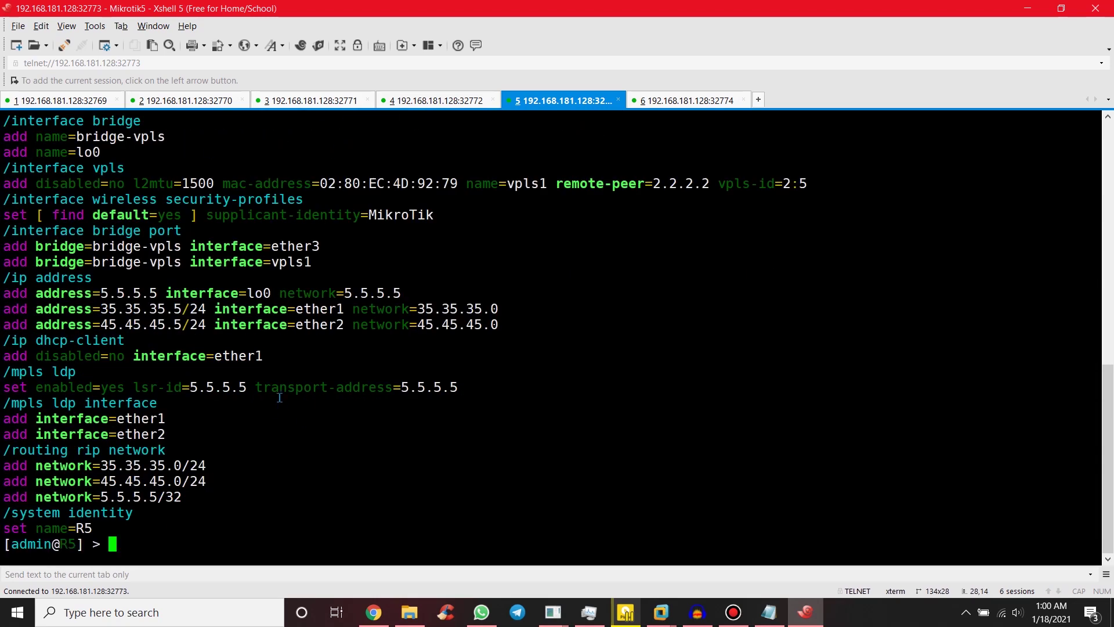
Step: Highlight R5's bridge-vpls and lo0 bridges, IP address block and RIP networks, then check the topology
drag(115, 155, 2, 152)
drag(510, 325, 3, 284)
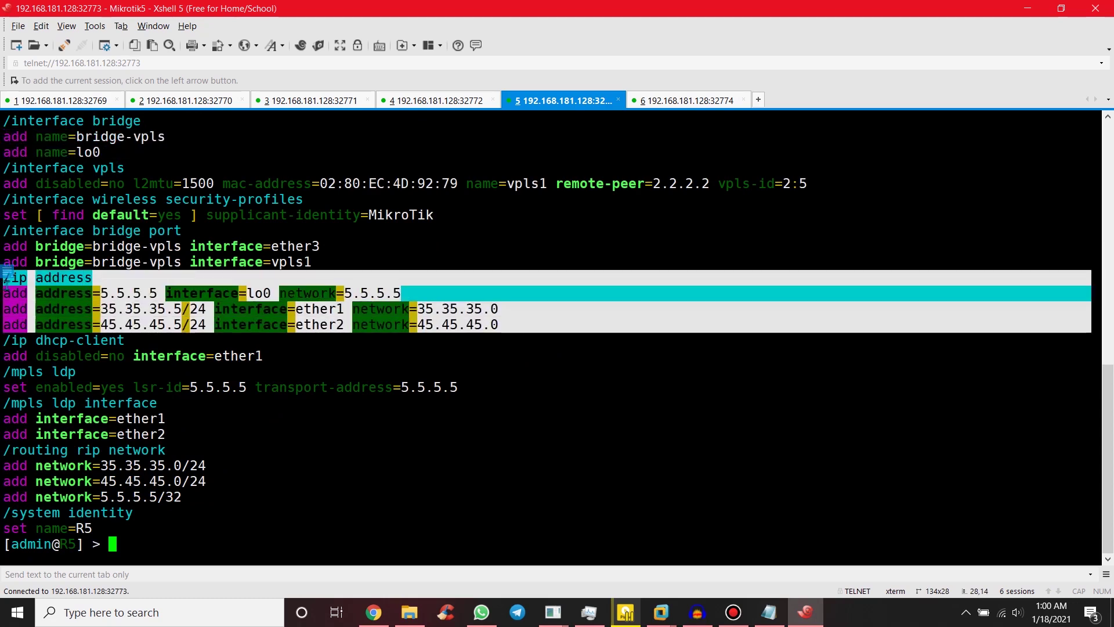
drag(200, 498, 2, 449)
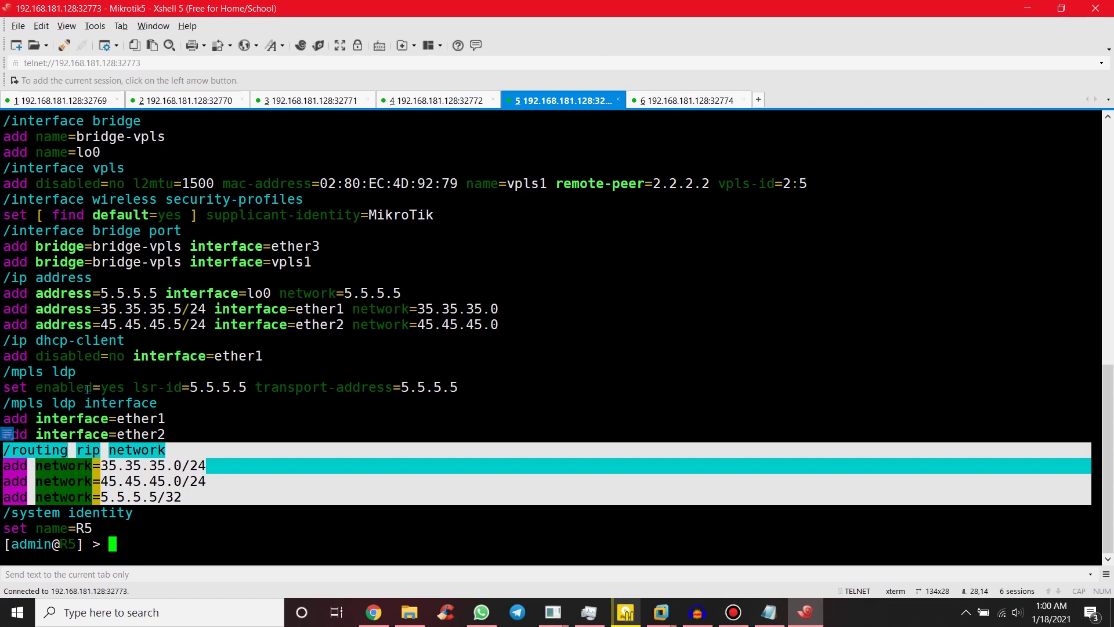
click(118, 392)
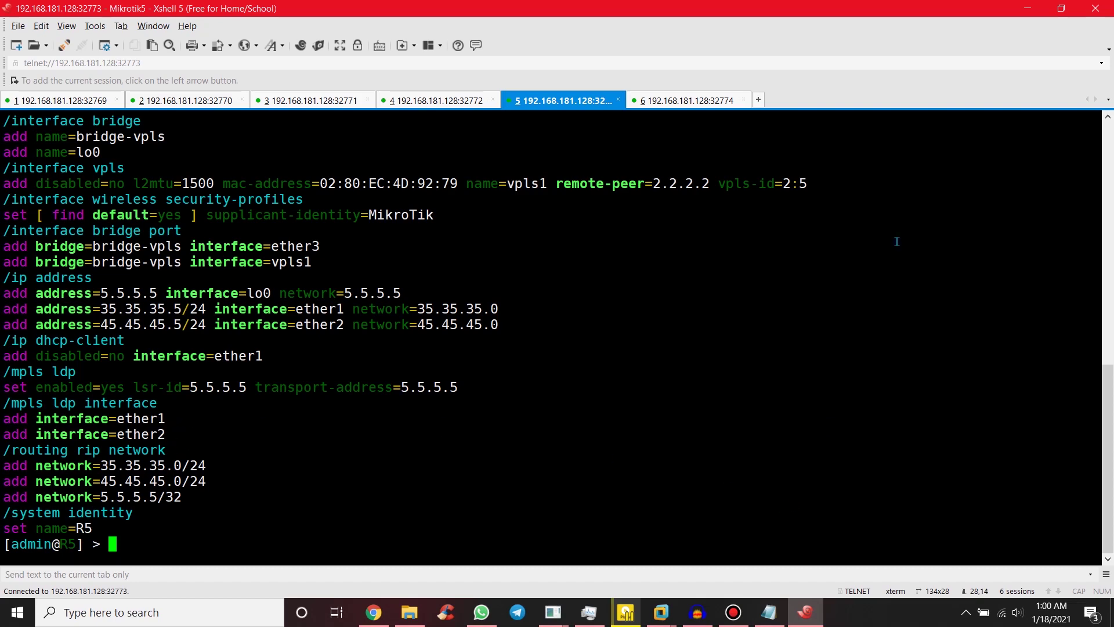
click(1027, 8)
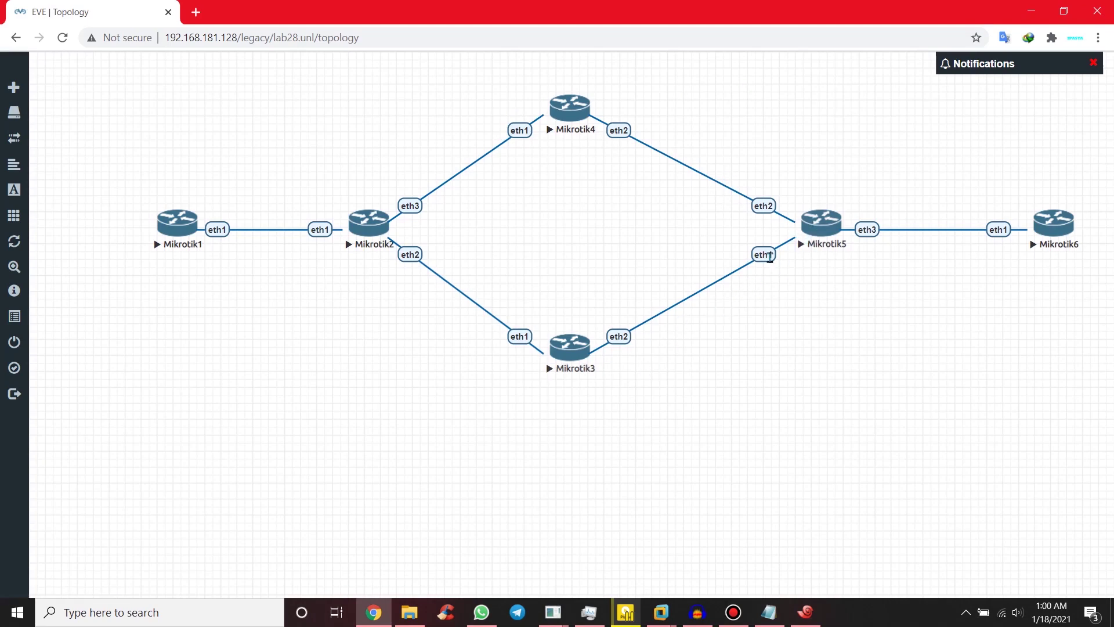
click(805, 610)
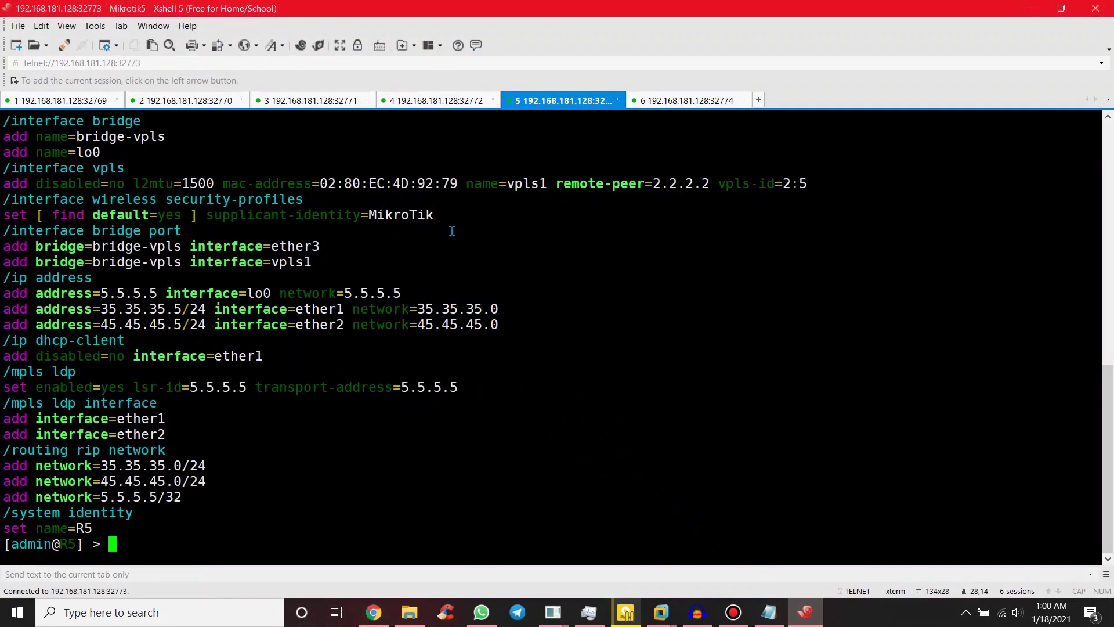
Step: Run 'mpls ldp nei pr' on R5, highlight the 3.3.3.3 neighbor row, and switch to R2
text(mpls ldp )
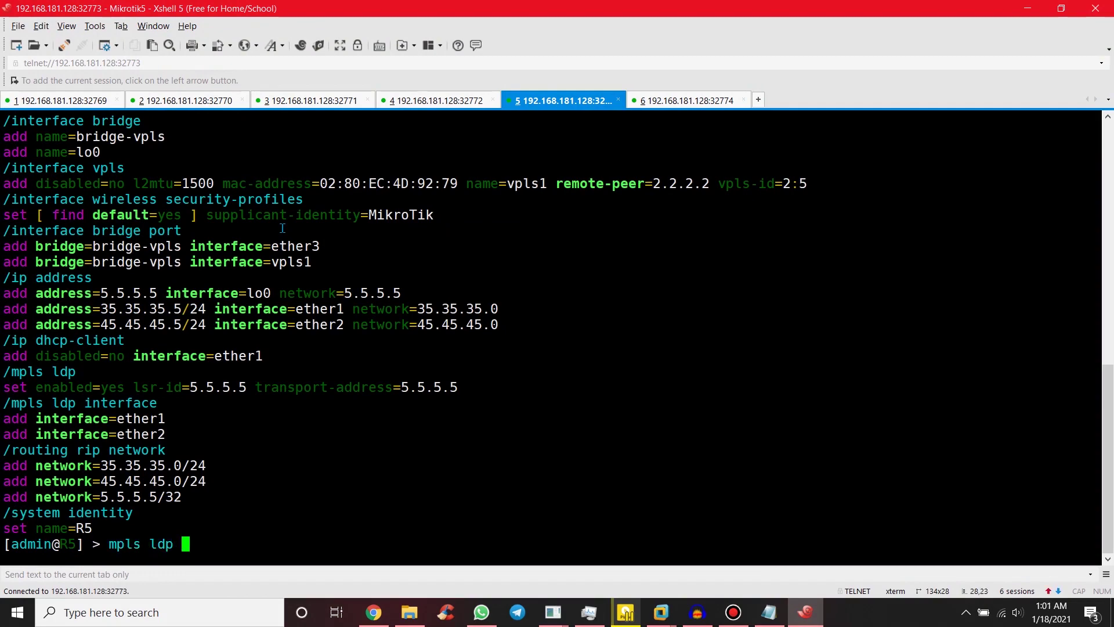
text(nei pr)
key(Return)
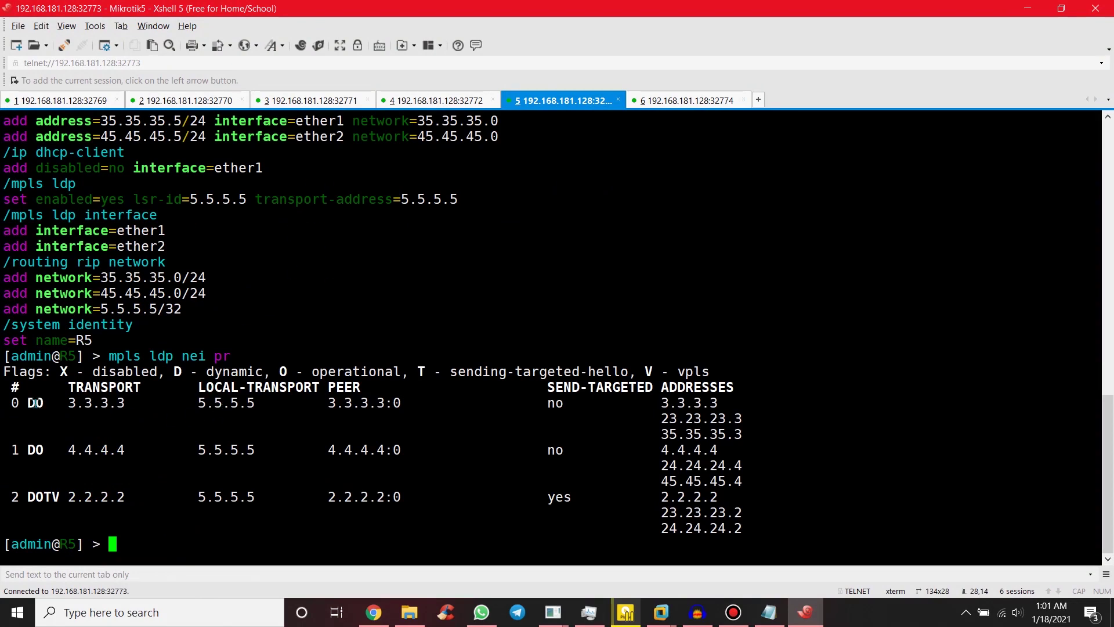
drag(28, 403, 181, 406)
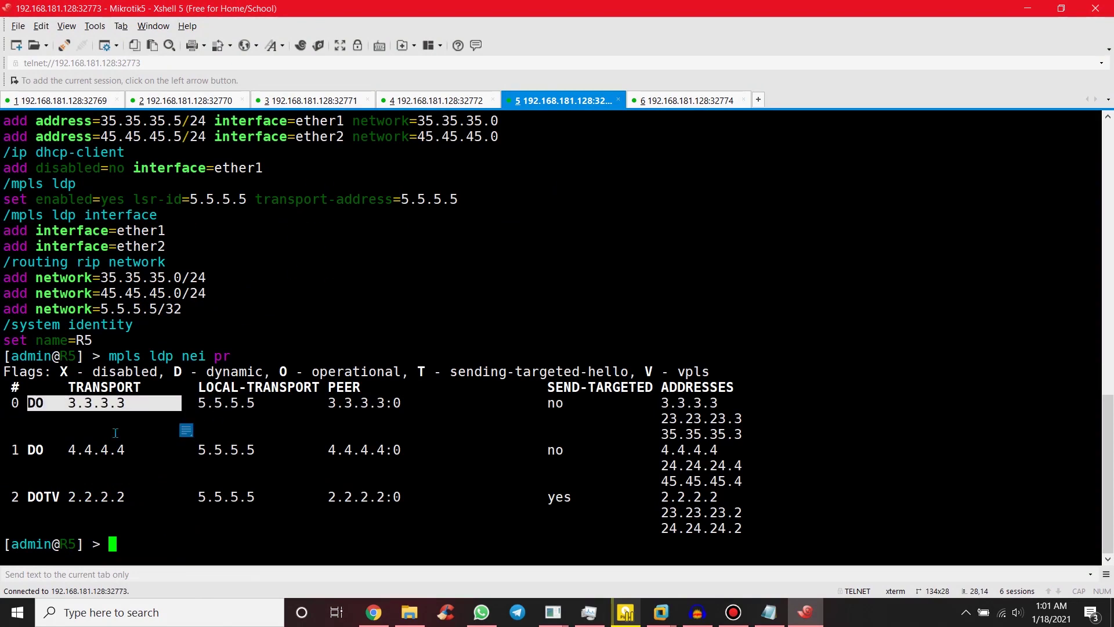
click(109, 495)
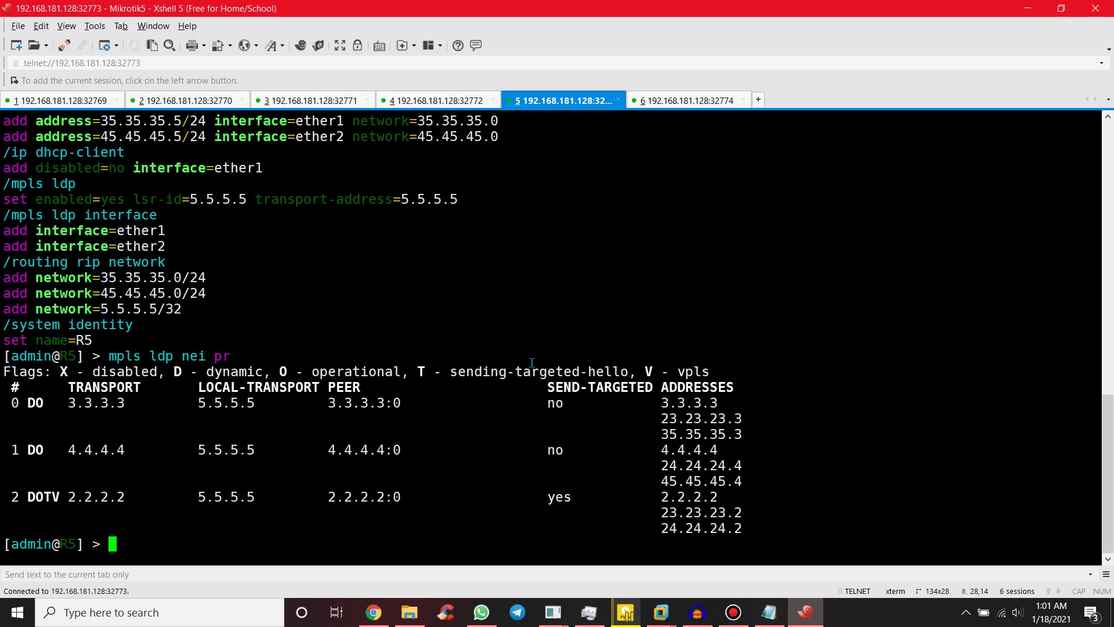
click(176, 102)
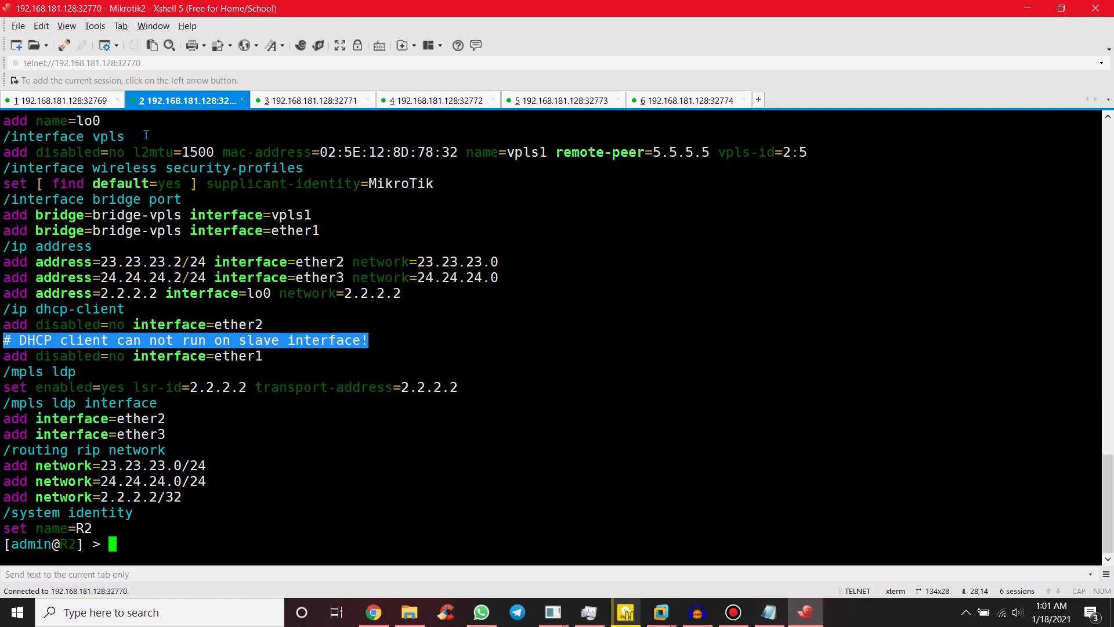
Step: Highlight R2's vpls1 tunnel to remote-peer 5.5.5.5 and its bridge-vpls bridge definition
scroll(504, 369, up, 2)
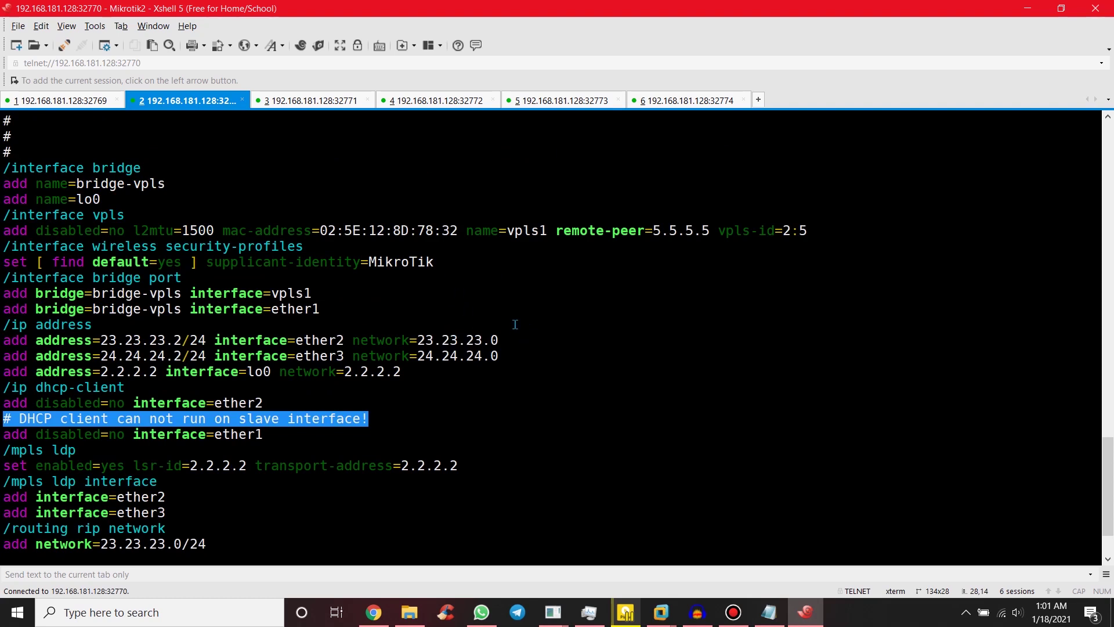
drag(3, 215, 859, 232)
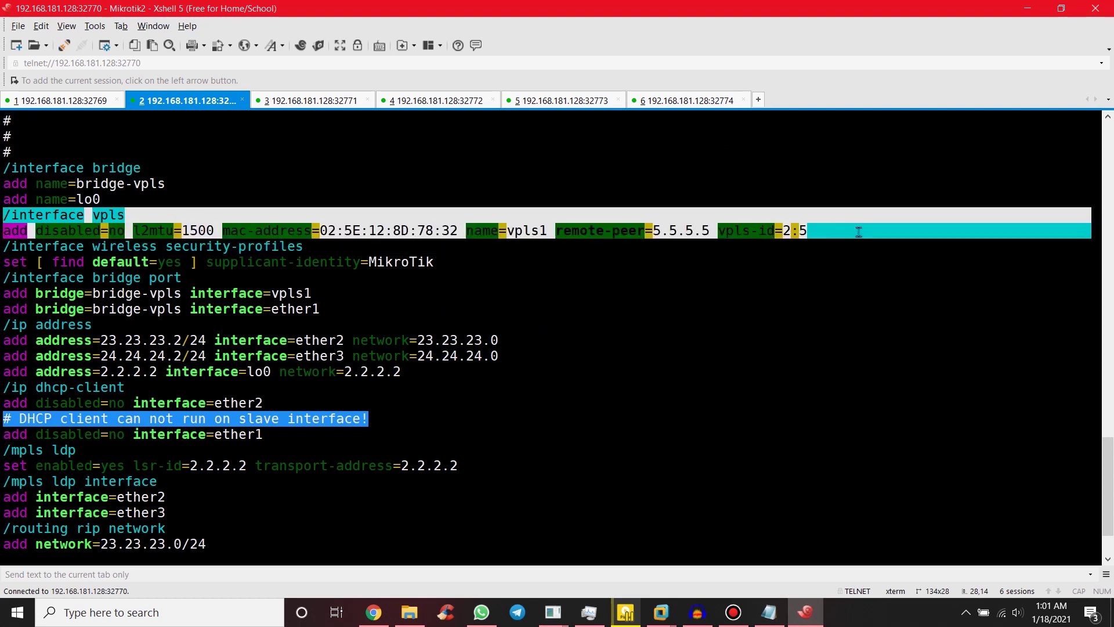
click(859, 231)
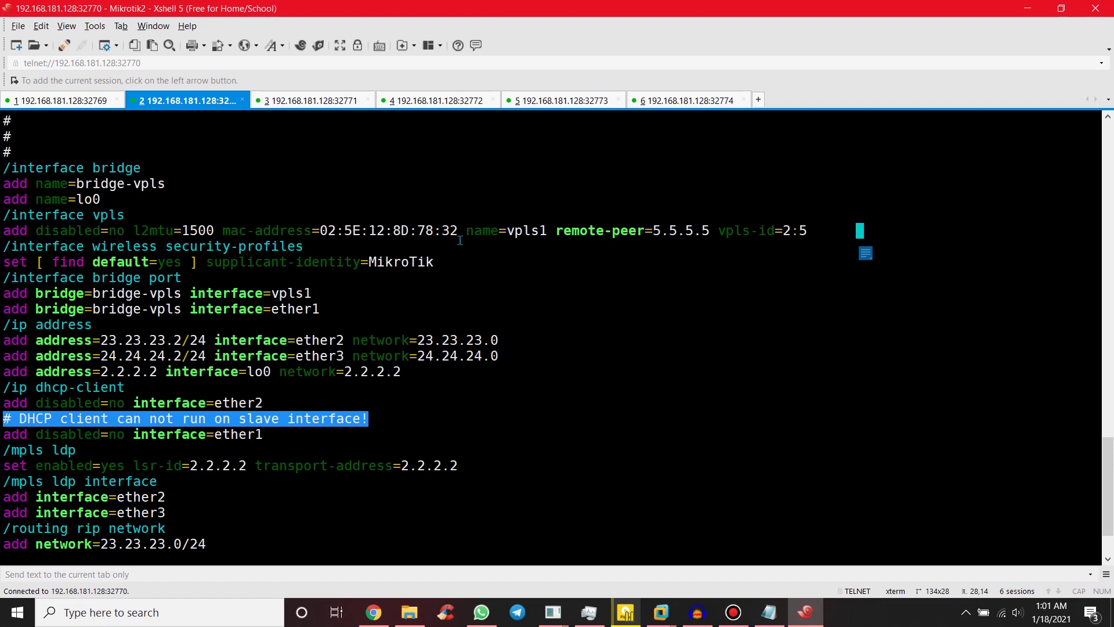
drag(470, 229, 713, 234)
click(583, 240)
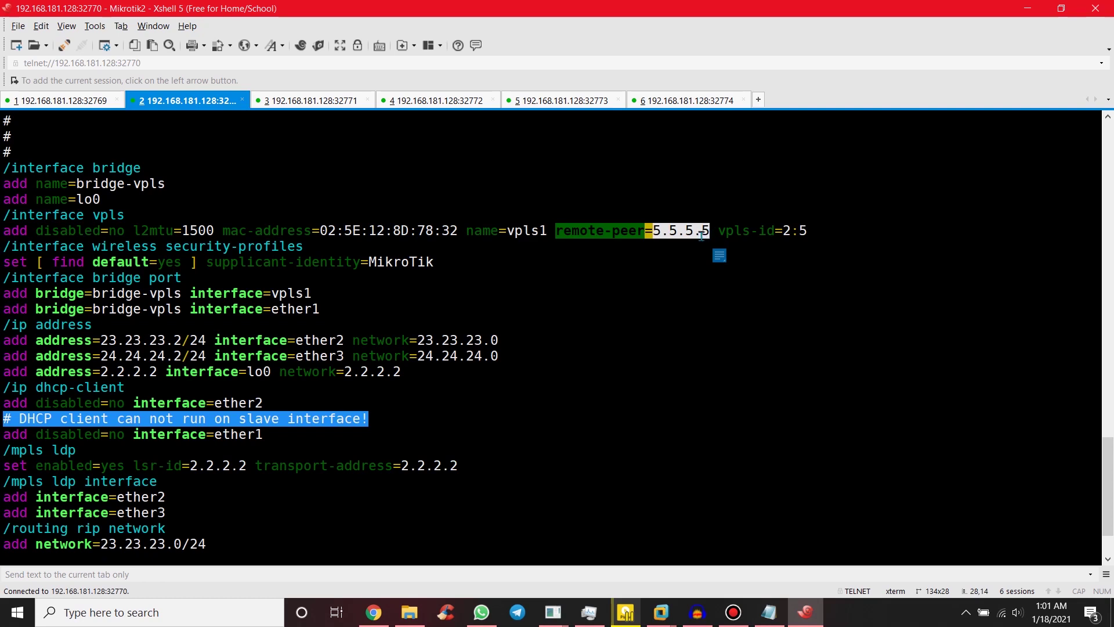
click(737, 231)
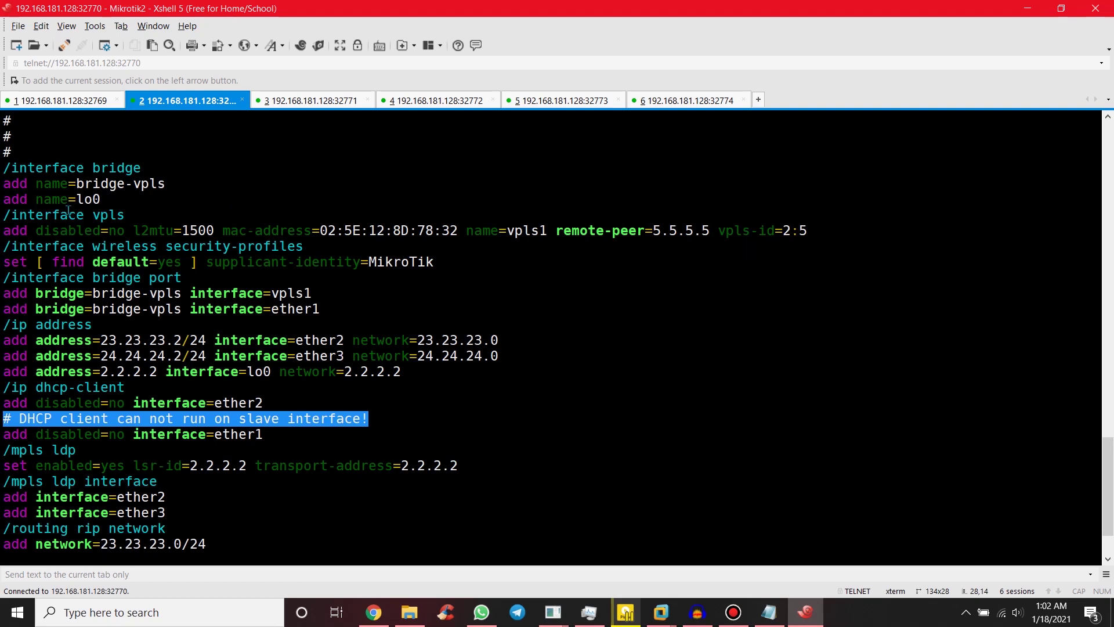
drag(180, 183, 8, 168)
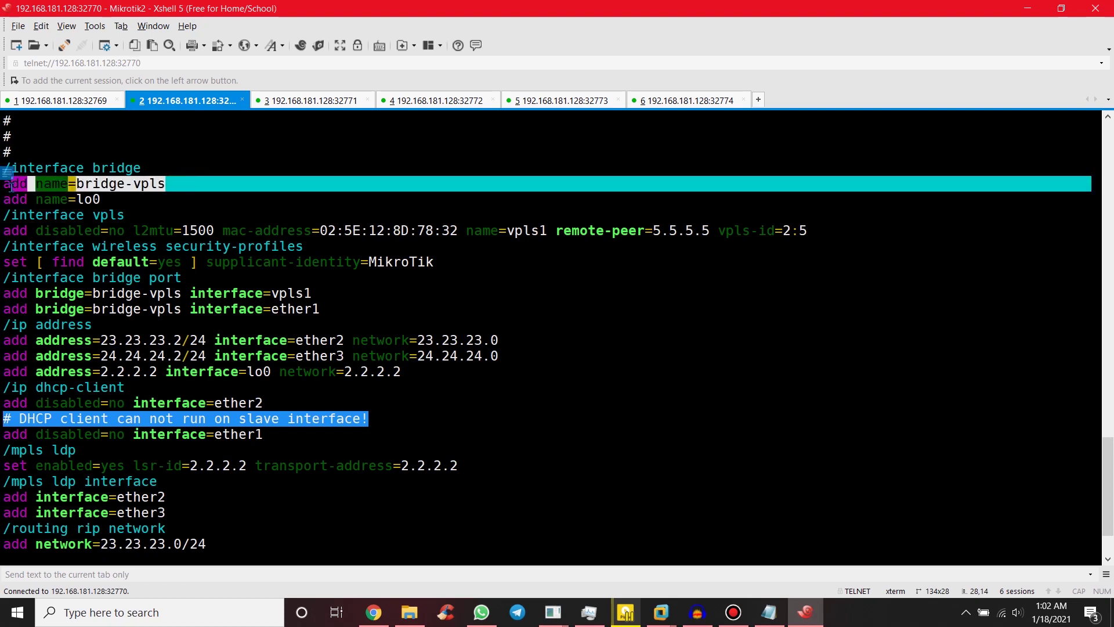
click(187, 235)
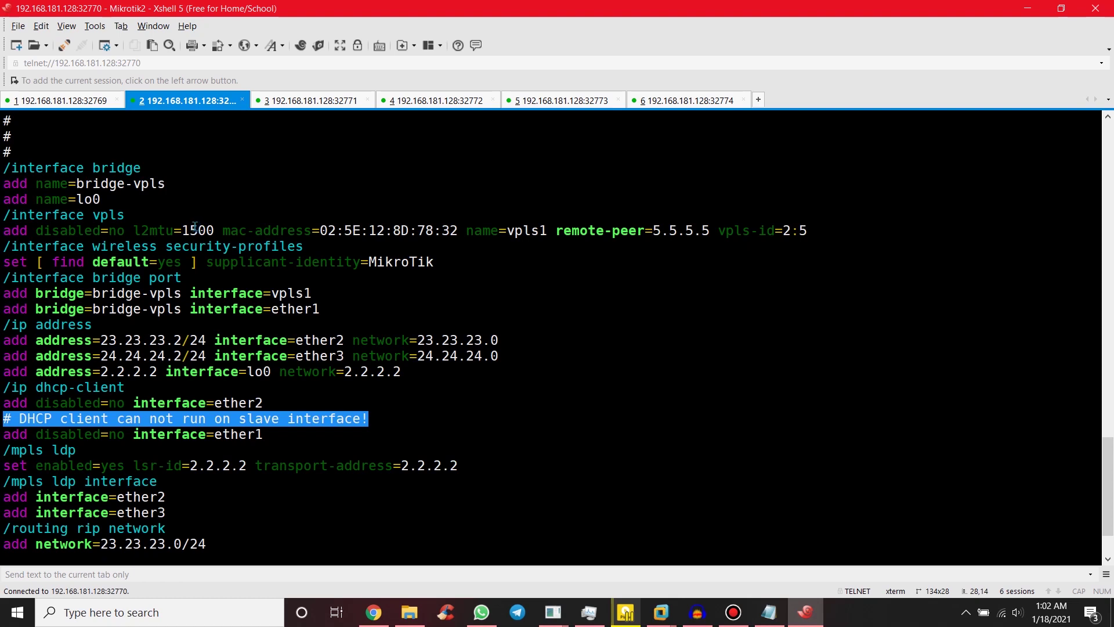
Step: After checking the topology, highlight R2's bridge-vpls bridge and its vpls1 port entry
click(374, 612)
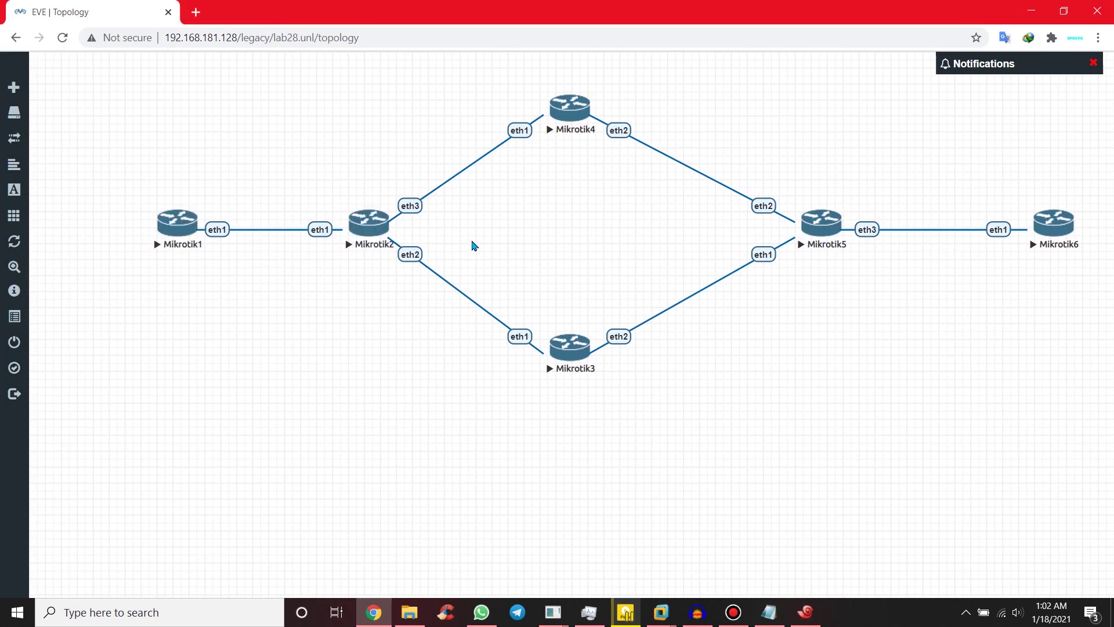
click(805, 612)
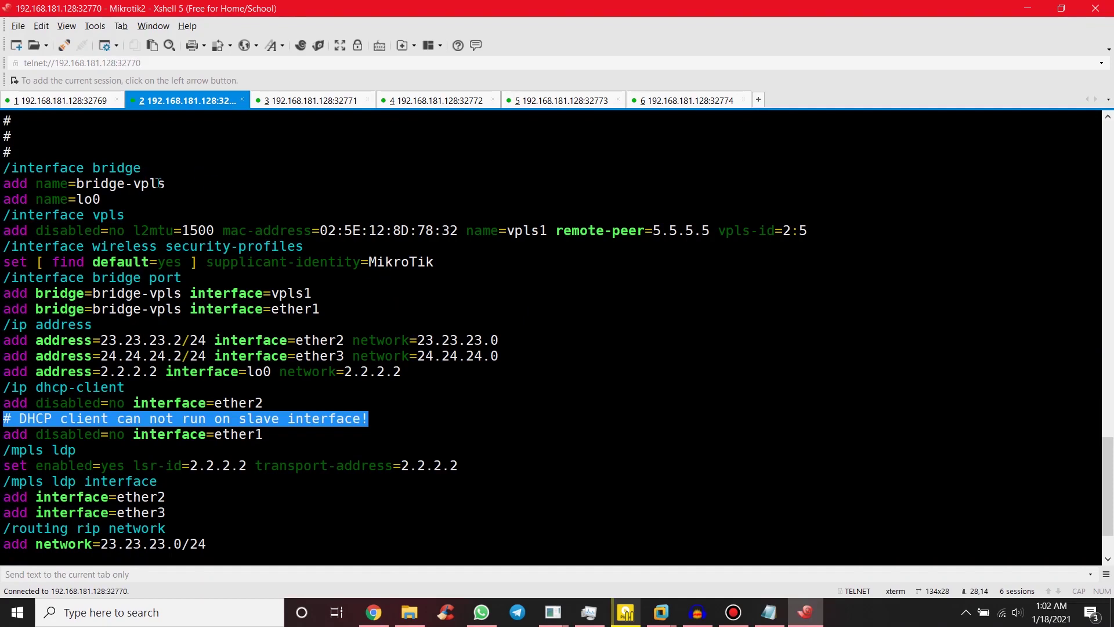
drag(190, 184, 5, 172)
click(188, 192)
drag(184, 293, 53, 298)
click(249, 295)
double_click(292, 293)
click(142, 294)
double_click(142, 294)
click(129, 294)
click(513, 96)
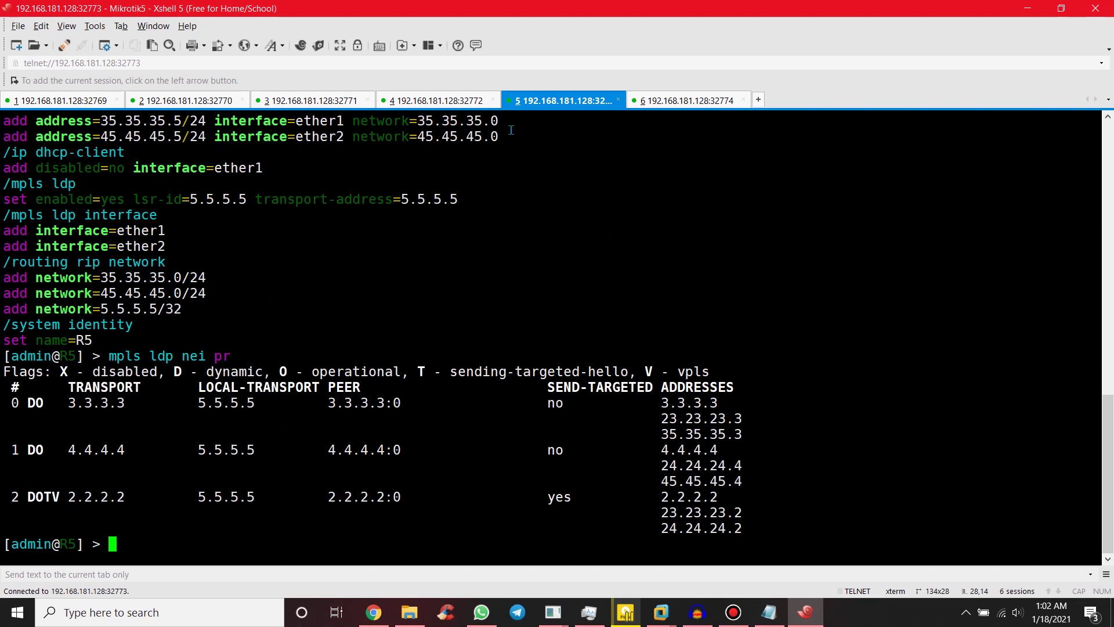
scroll(348, 272, up, 2)
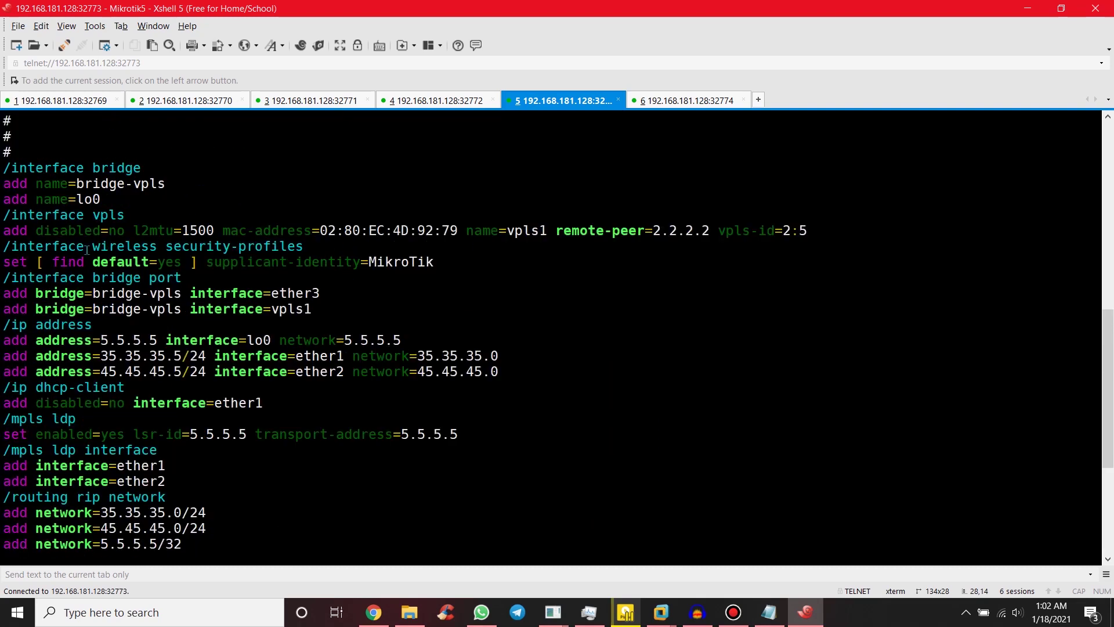
drag(3, 219, 844, 228)
click(739, 232)
click(188, 101)
click(571, 98)
double_click(791, 230)
drag(6, 152, 163, 189)
click(164, 189)
triple_click(344, 296)
click(317, 311)
scroll(248, 306, down, 5)
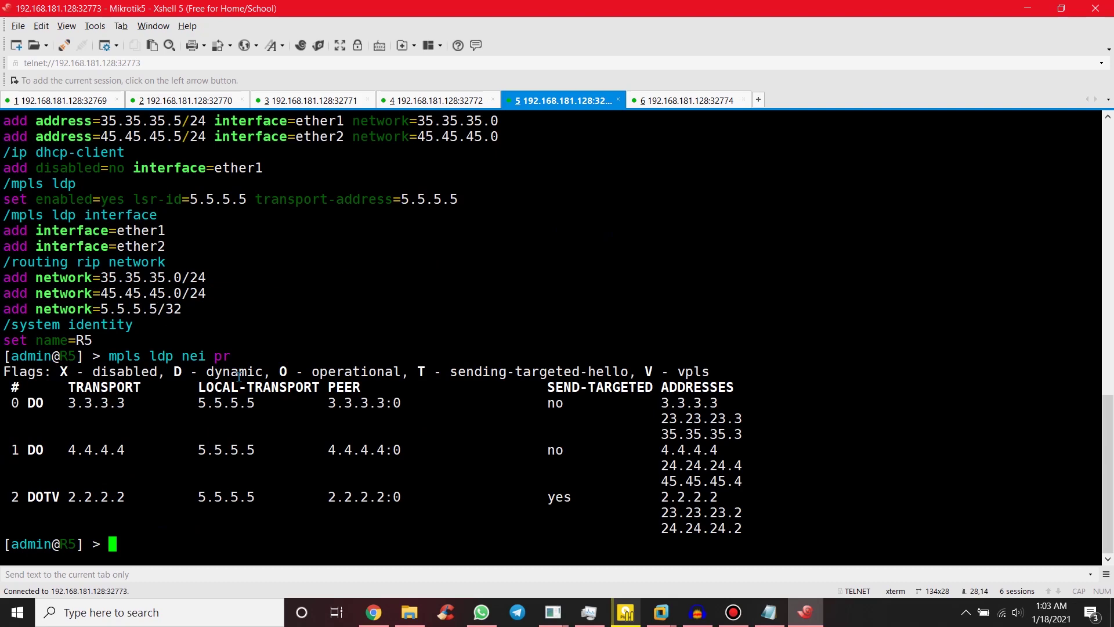
Step: Rerun the LDP neighbor listing on R5 and highlight the DOTV flags of peer 2.2.2.2
key(Up)
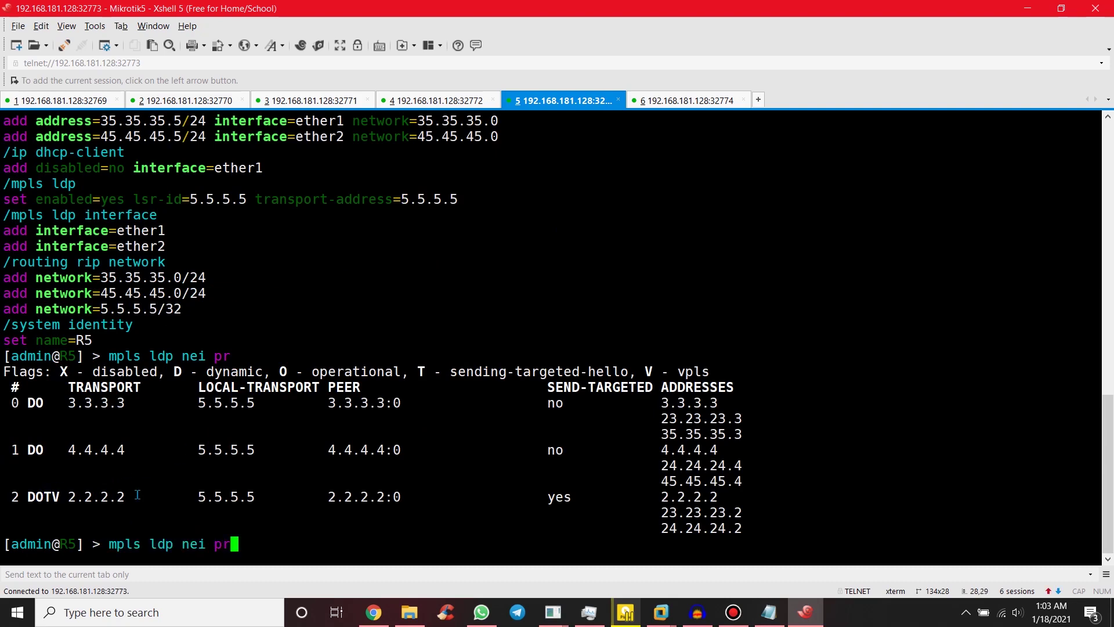
key(Return)
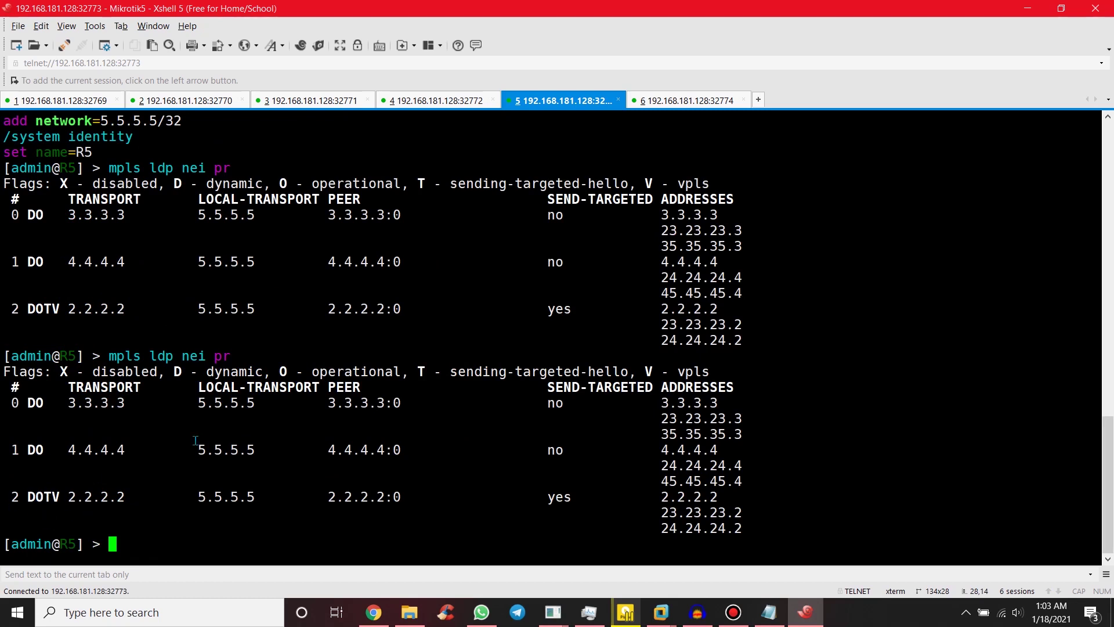
double_click(316, 371)
drag(506, 372, 513, 371)
click(39, 497)
double_click(37, 496)
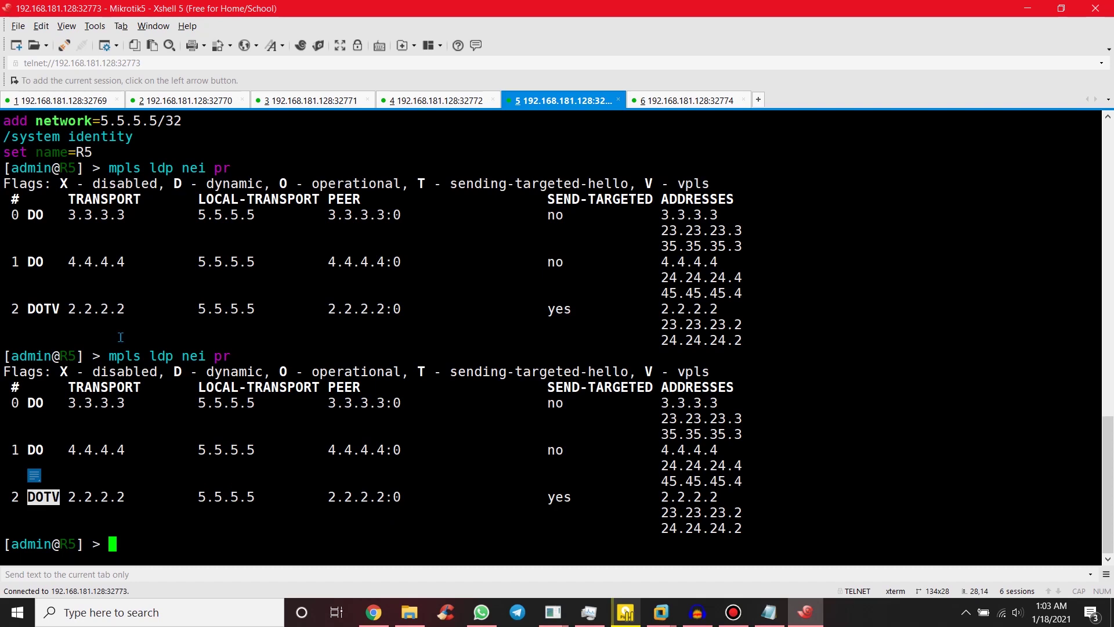
click(60, 105)
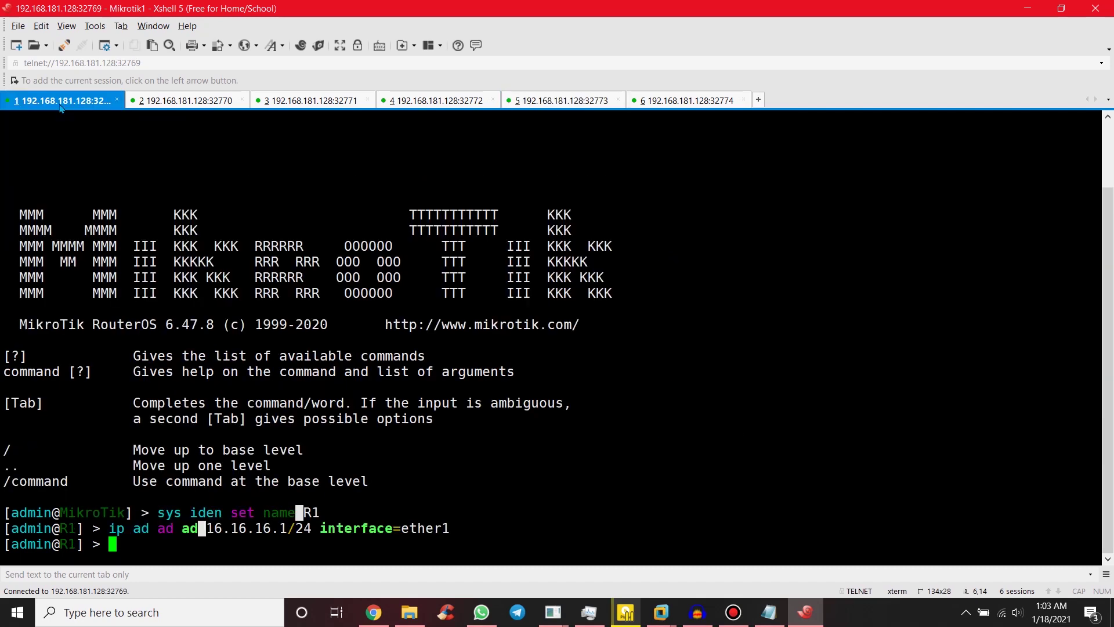
Step: Shrink the terminal over the topology, switch to R6 and highlight its 16.16.16.6/24 address on ether1
double_click(440, 527)
drag(520, 8, 551, 386)
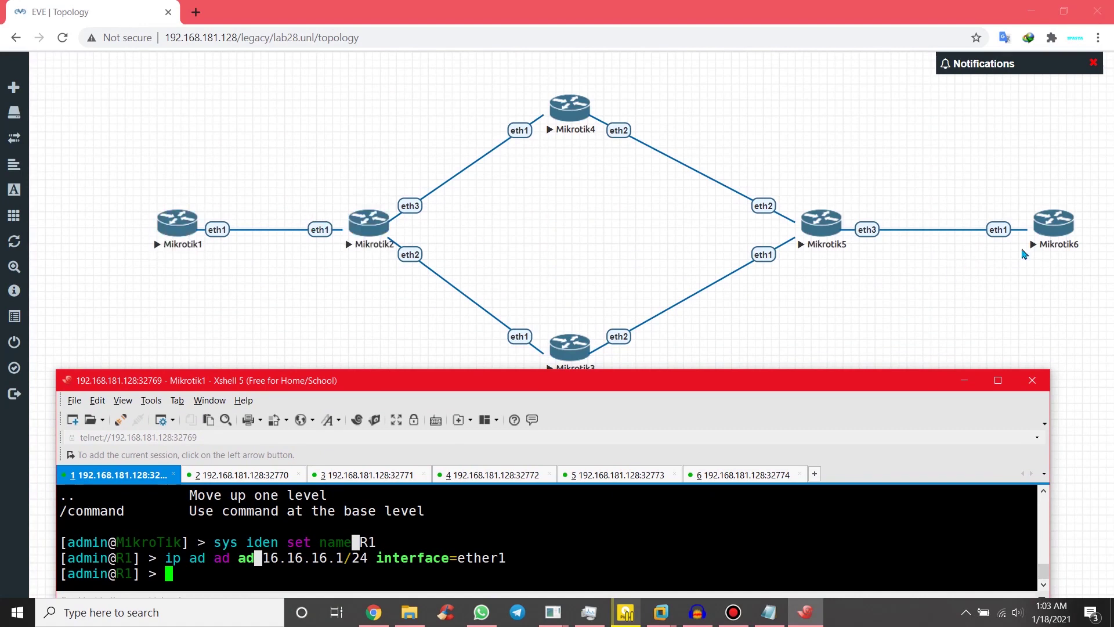
click(741, 475)
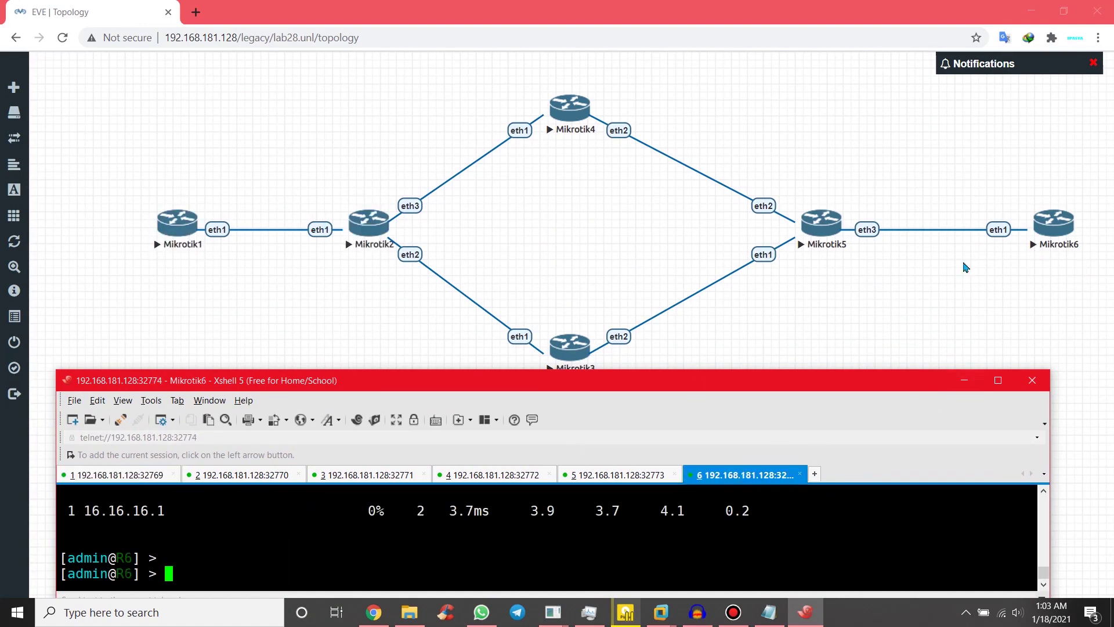
scroll(644, 522, up, 10)
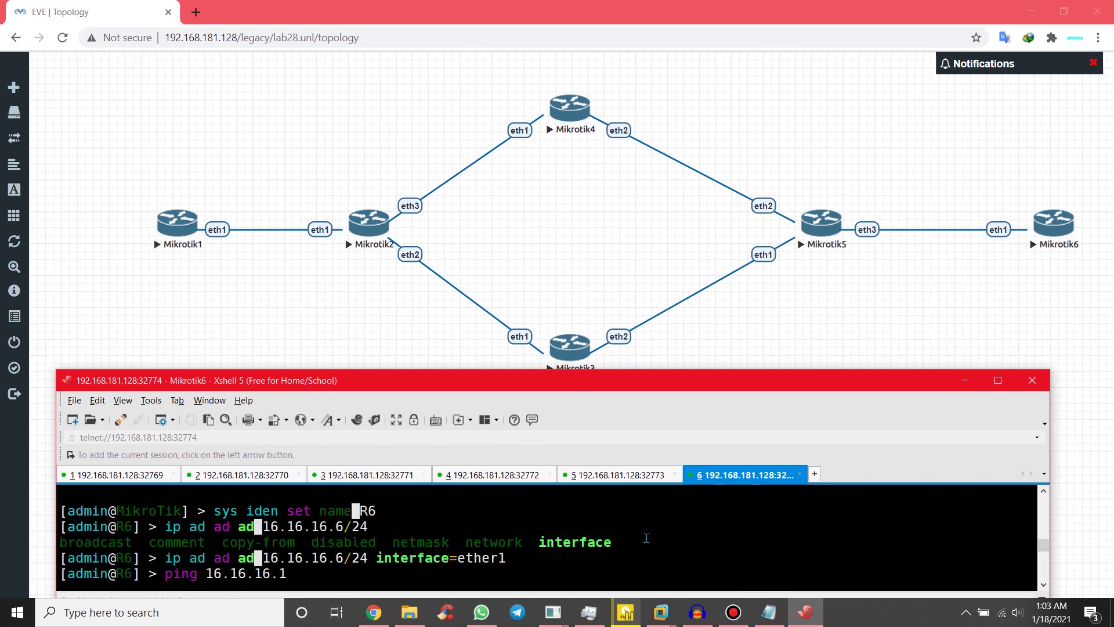
scroll(646, 537, down, 5)
drag(512, 558, 260, 557)
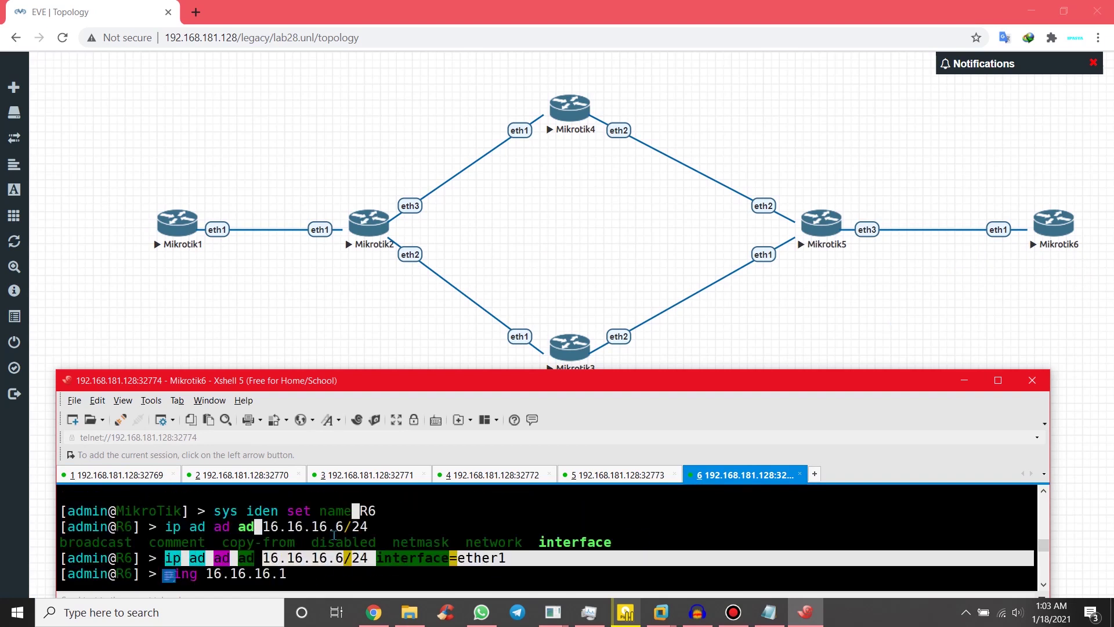
scroll(334, 534, down, 3)
Step: From R6, trace the route to 16.16.16.1, then ping 16.16.16.1 continuously
key(Return)
key(Up)
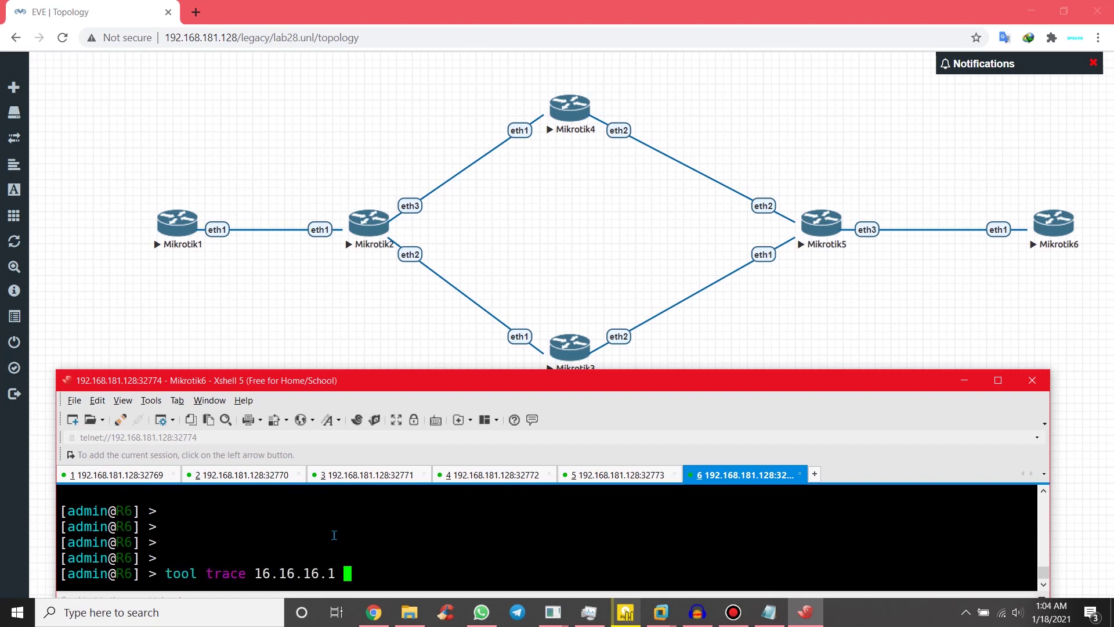
key(Return)
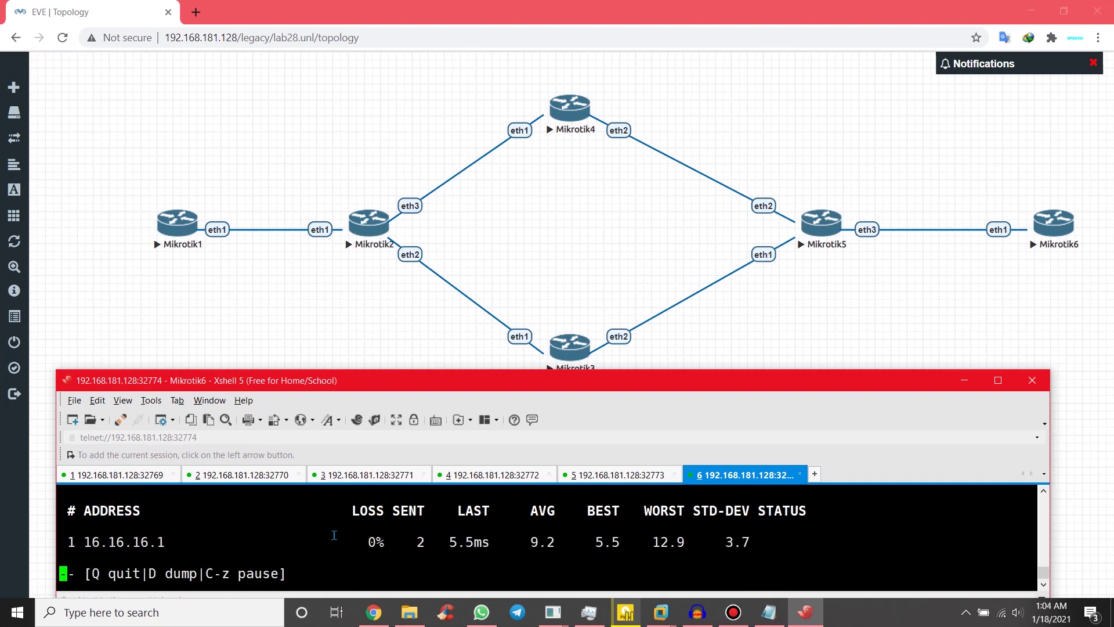
key(q)
key(Up)
key(Up)
key(Up)
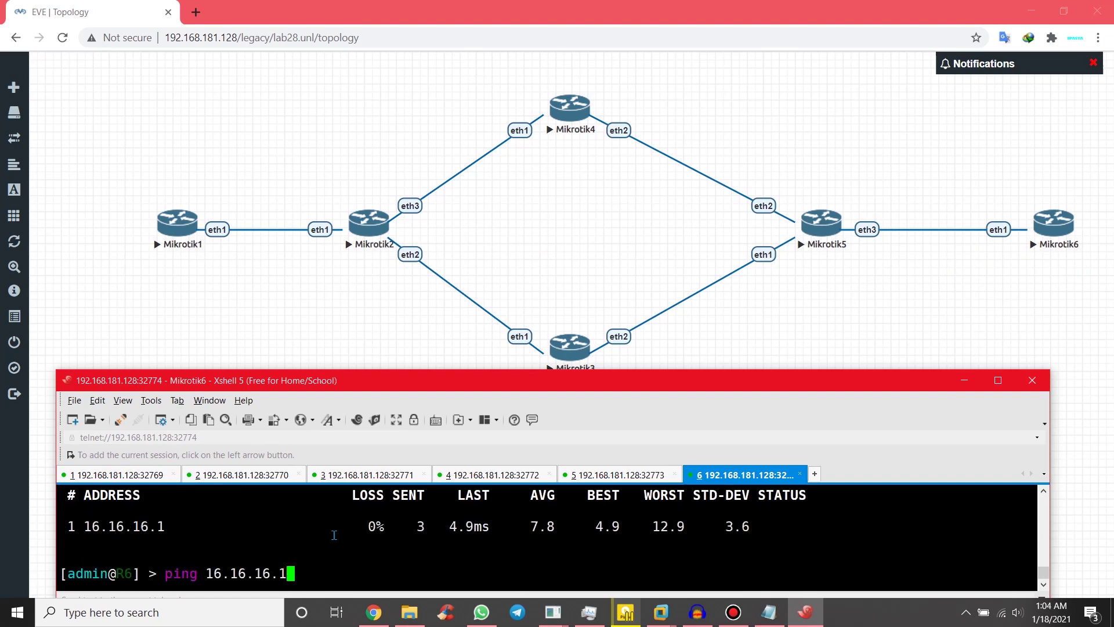
key(Down)
key(Return)
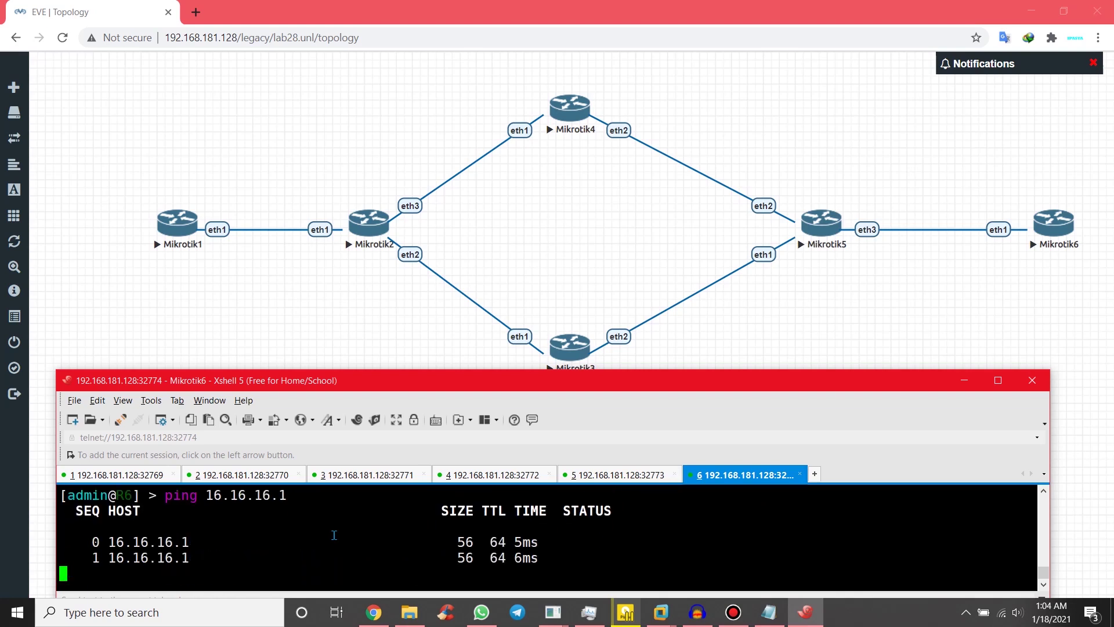